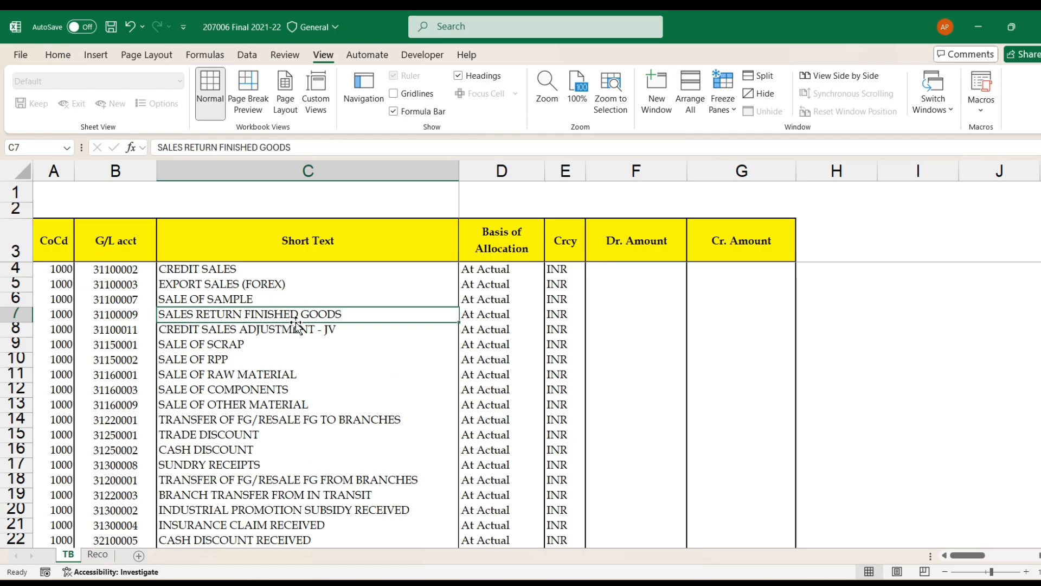
- Examine the Credit Sales row on the TB sheet, including its G/L account, Dr. Amount and Cr. Amount cells
{"action": "left_click", "coordinate": [132, 270]}
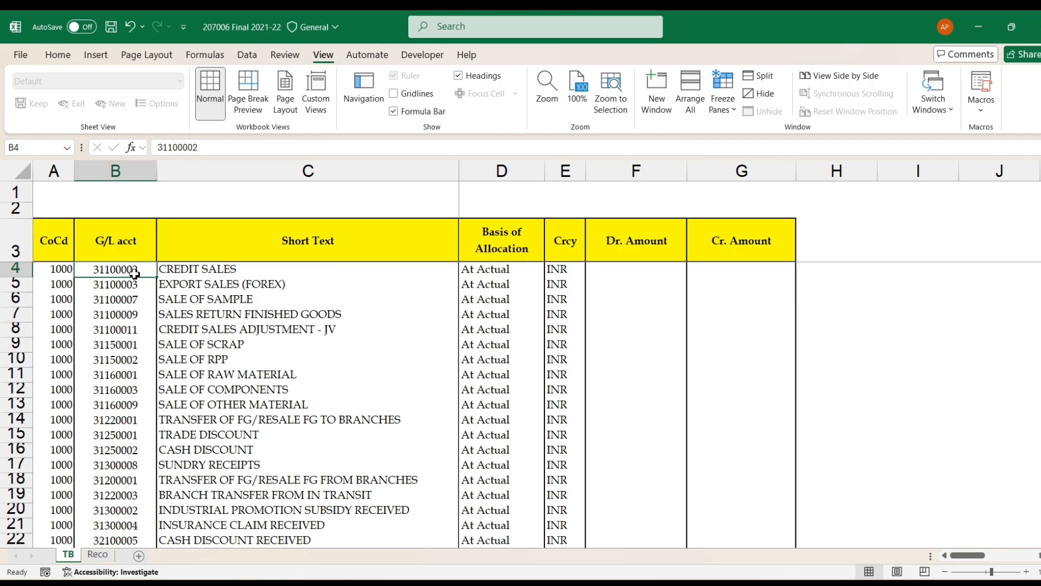
{"action": "left_click", "coordinate": [638, 268]}
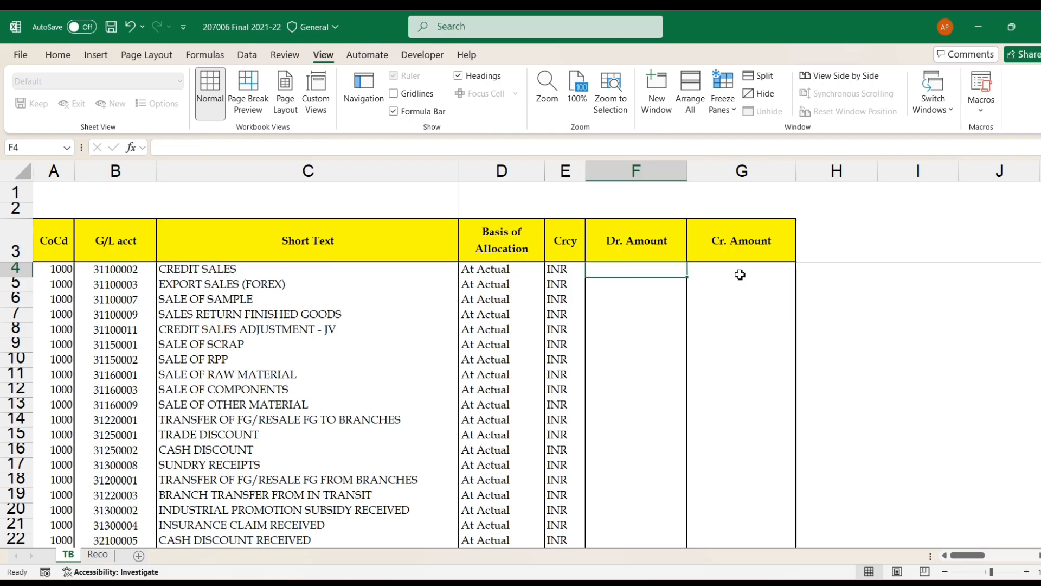
{"action": "left_click", "coordinate": [743, 275]}
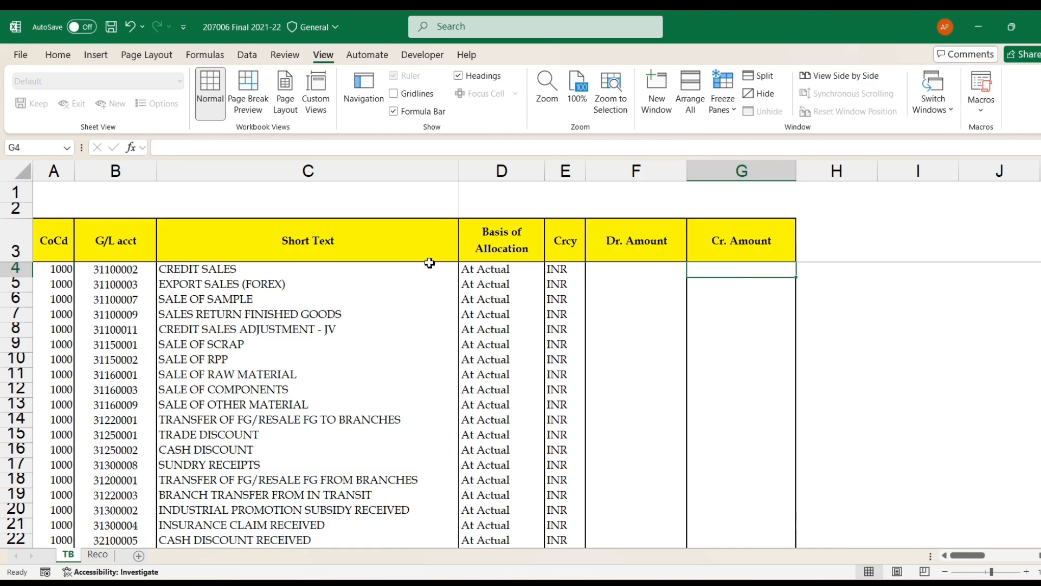
{"action": "left_click", "coordinate": [143, 275]}
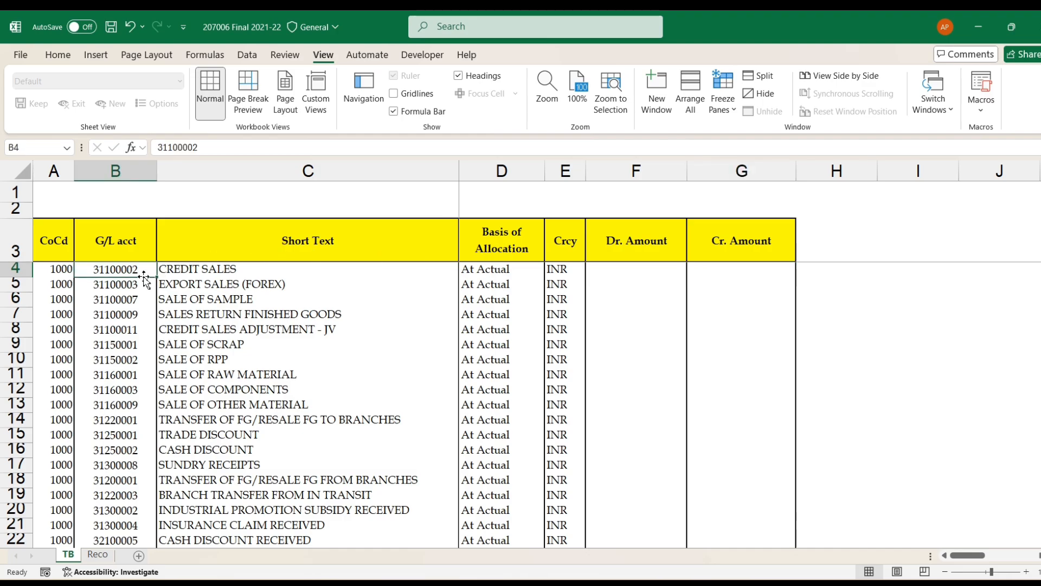
{"action": "left_click", "coordinate": [640, 276]}
{"action": "left_click", "coordinate": [730, 272]}
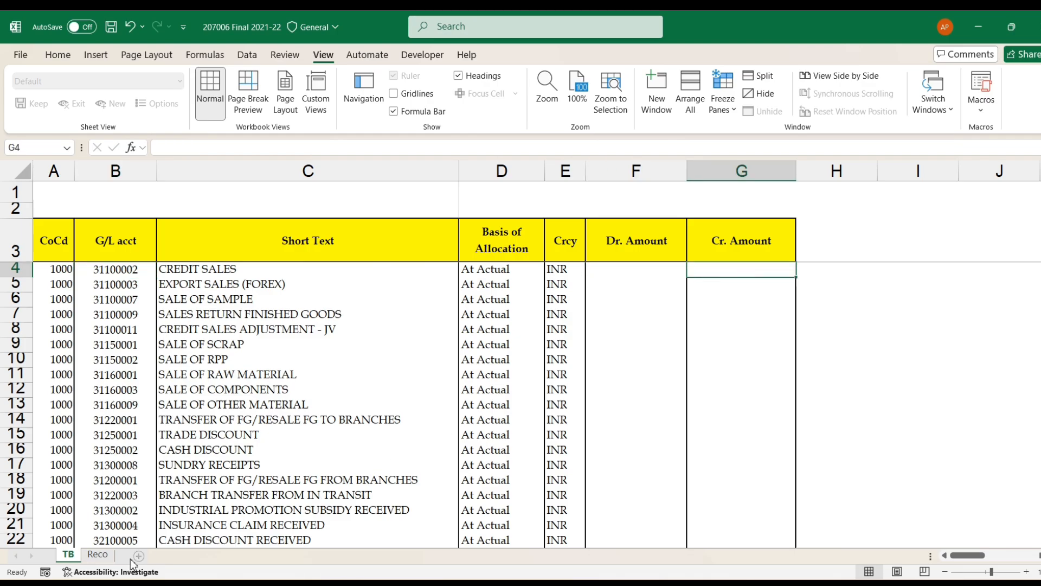
- Examine the signs of the Closing Net Balance figures on the Reco sheet, from Credit Sales through Cash Discount
{"action": "left_click", "coordinate": [98, 555]}
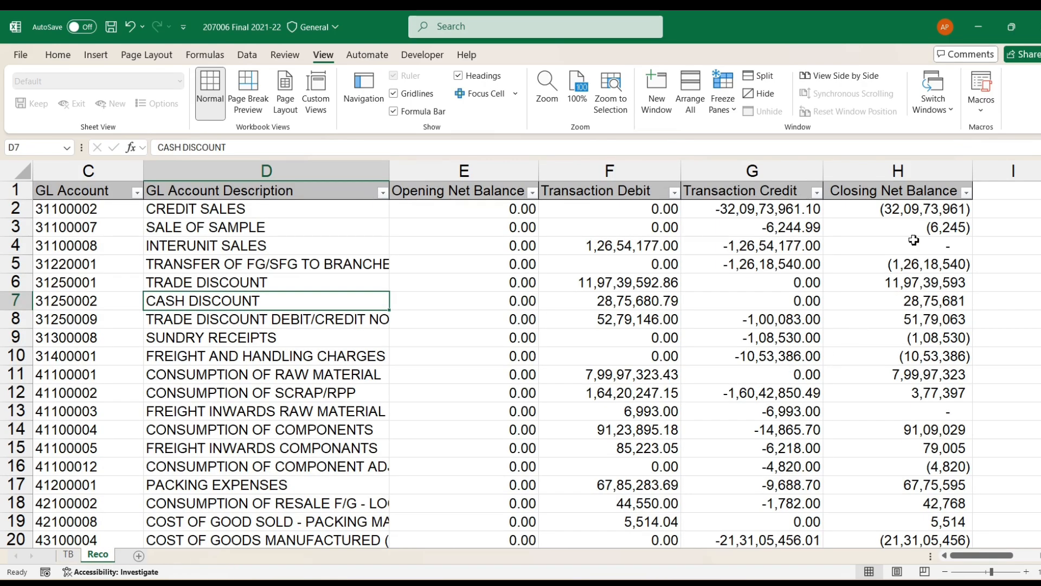
{"action": "left_click", "coordinate": [914, 212]}
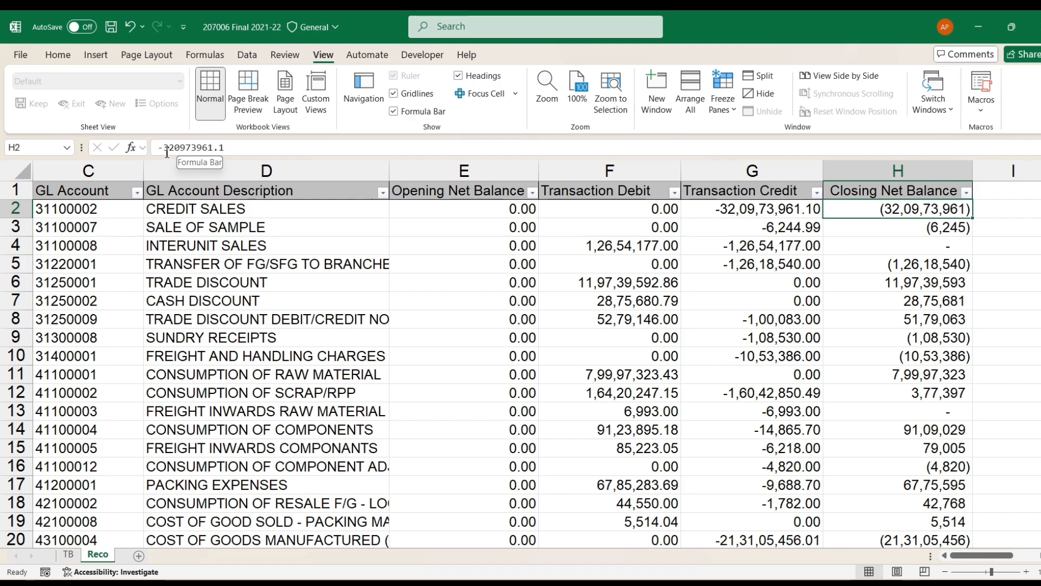
{"action": "left_click", "coordinate": [912, 225]}
{"action": "left_click", "coordinate": [911, 266]}
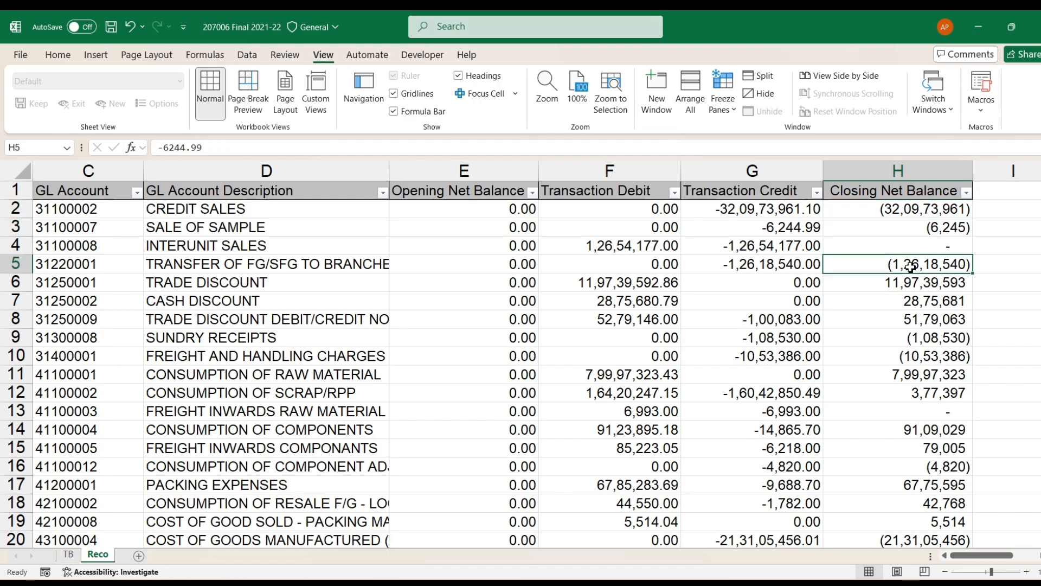
{"action": "left_click", "coordinate": [911, 282]}
{"action": "left_click", "coordinate": [76, 554]}
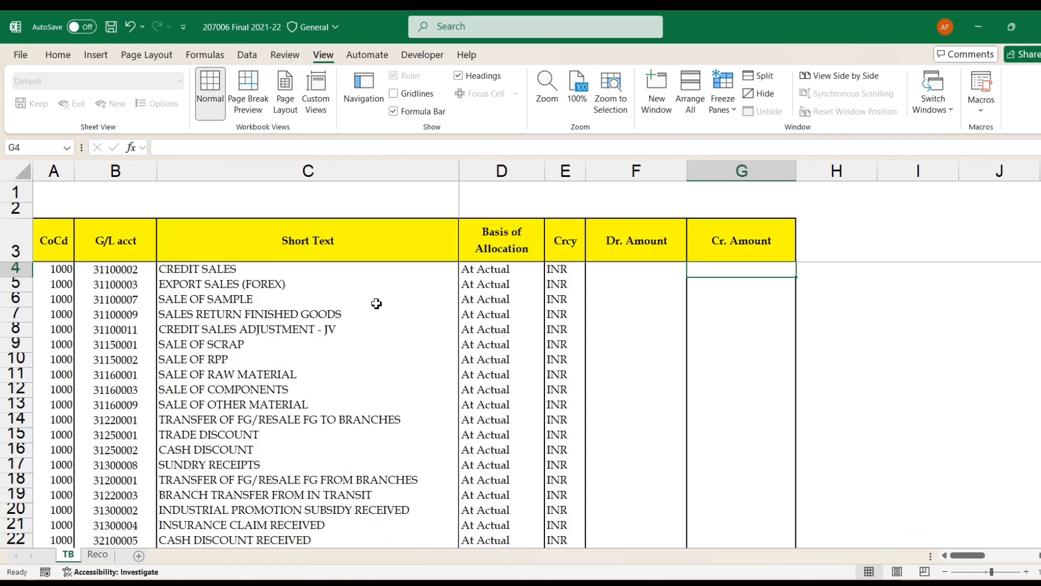
{"action": "left_click", "coordinate": [98, 554]}
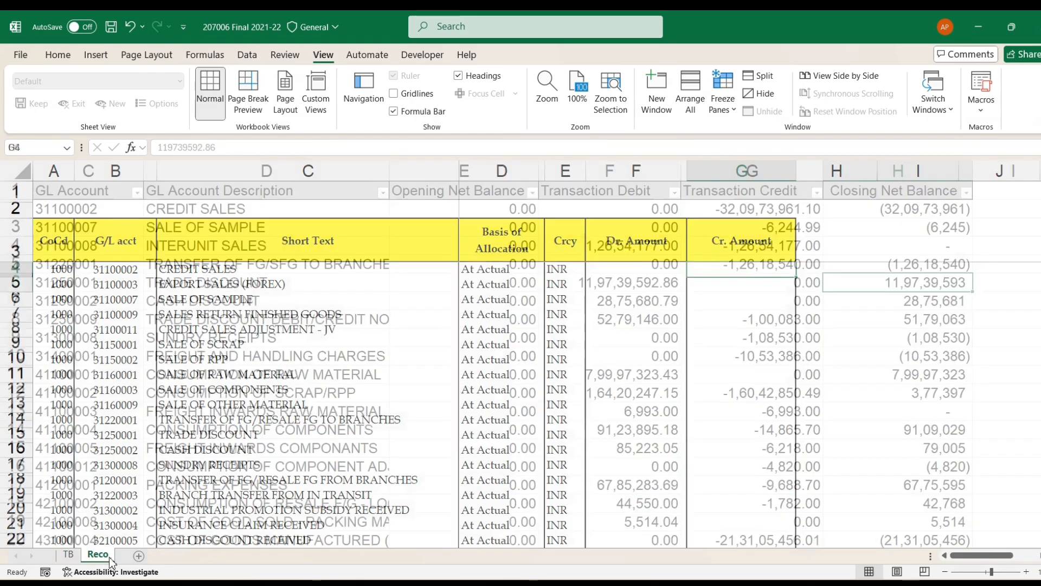
{"action": "left_click", "coordinate": [921, 303]}
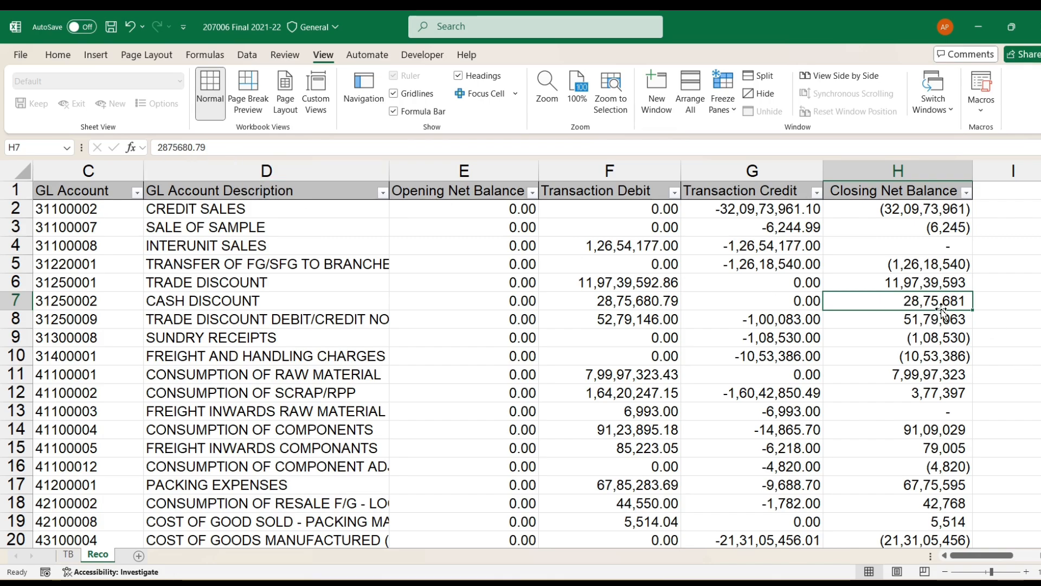
- Compare the Dr. Amount cells on the TB sheet with the GL Account column on the Reco sheet
{"action": "left_click", "coordinate": [67, 555]}
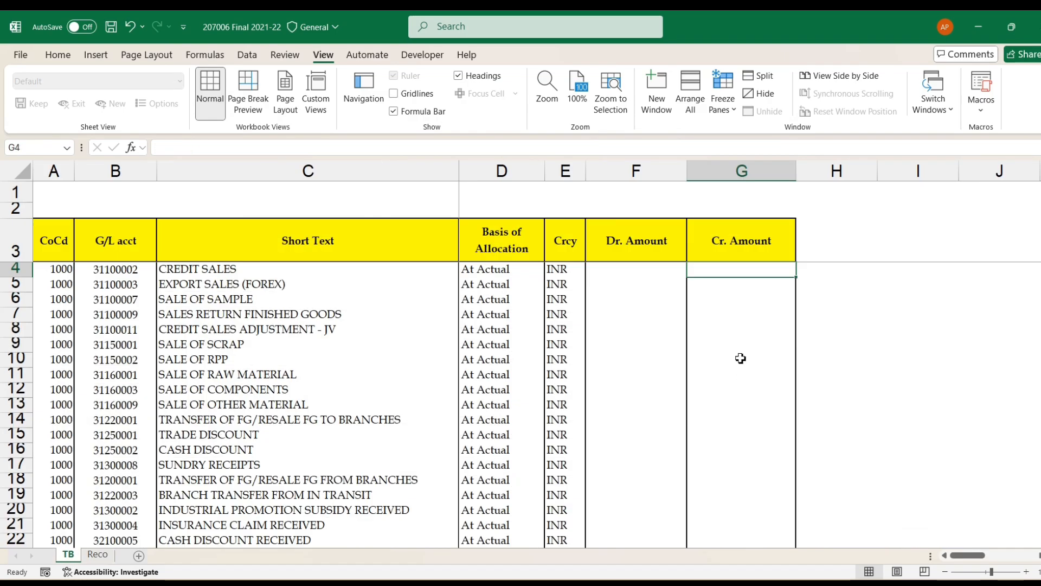
{"action": "left_click", "coordinate": [630, 282]}
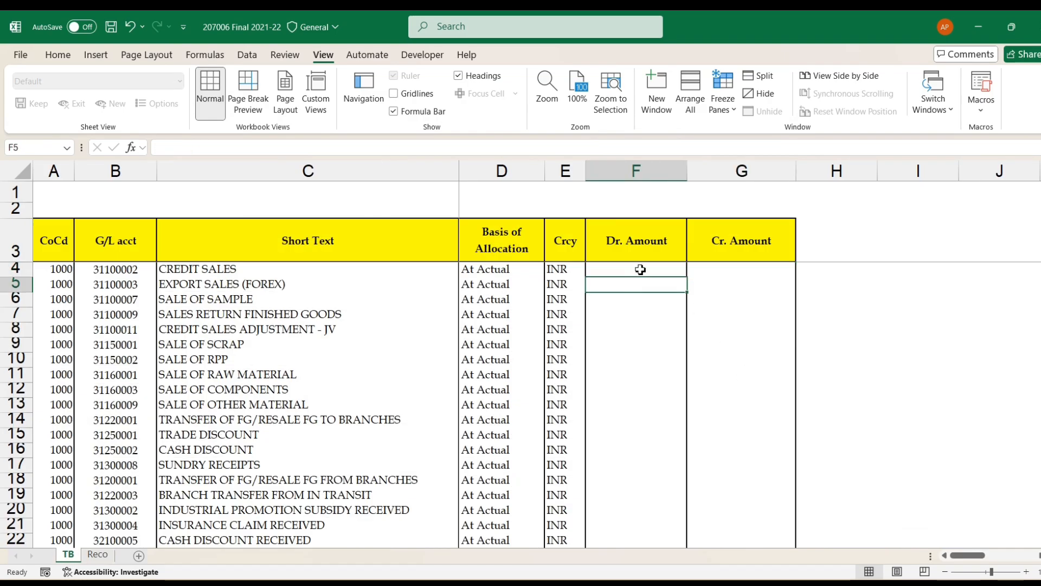
{"action": "left_click", "coordinate": [641, 270]}
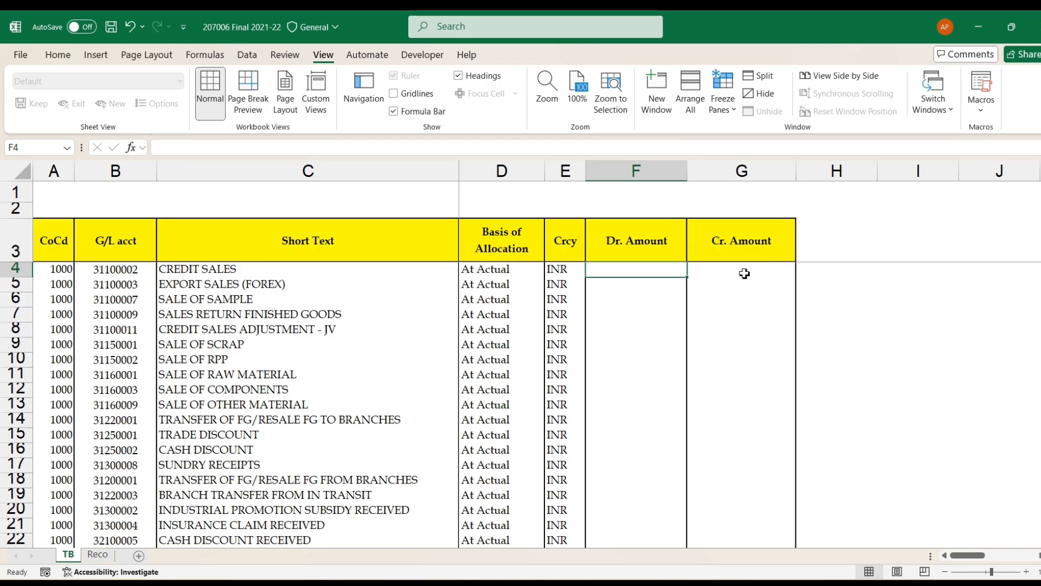
{"action": "left_click", "coordinate": [99, 554]}
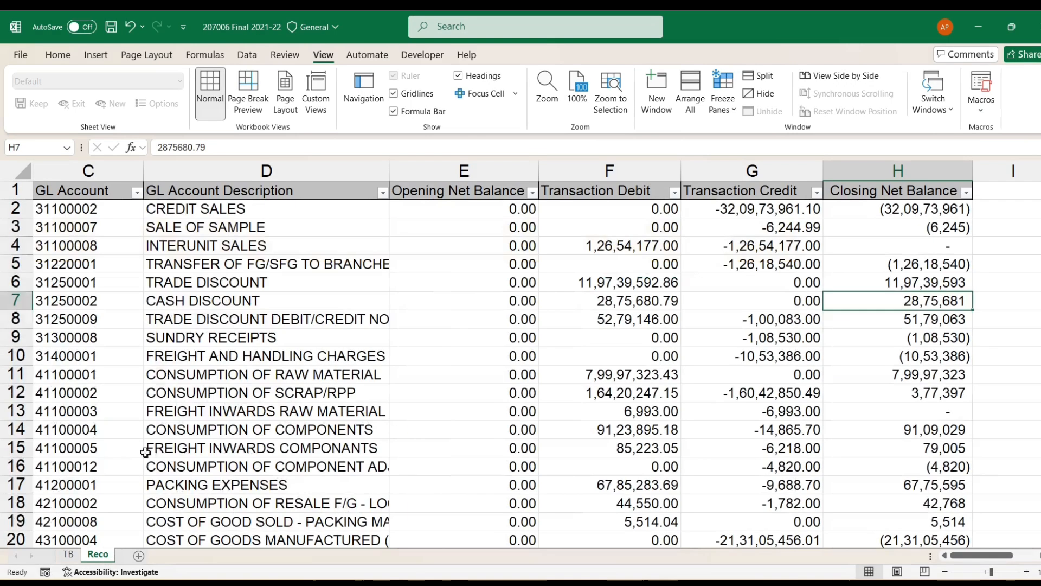
{"action": "left_click", "coordinate": [95, 195]}
{"action": "key", "text": "ctrl+shift+Down"}
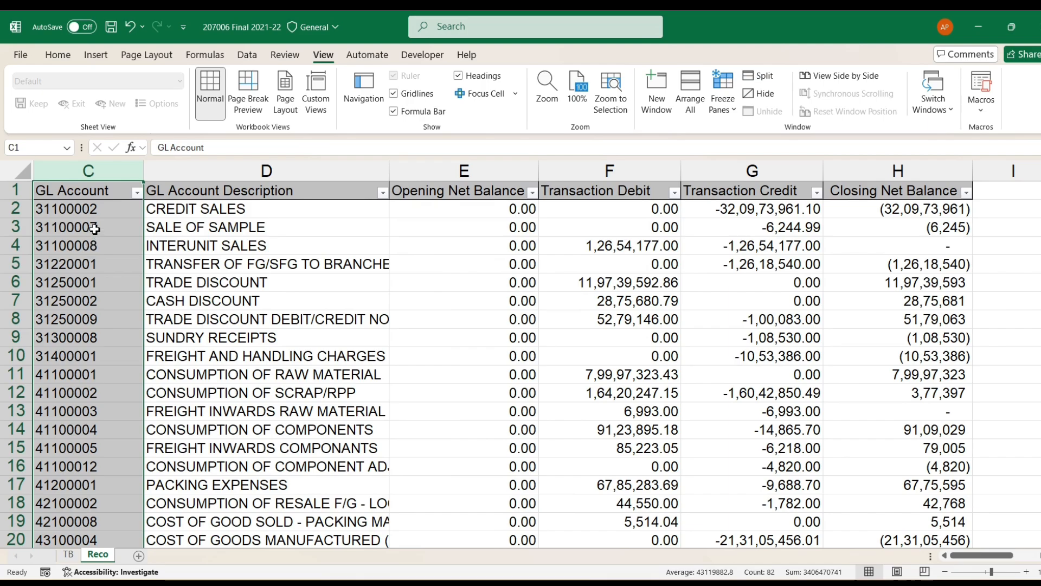
{"action": "left_click", "coordinate": [95, 228]}
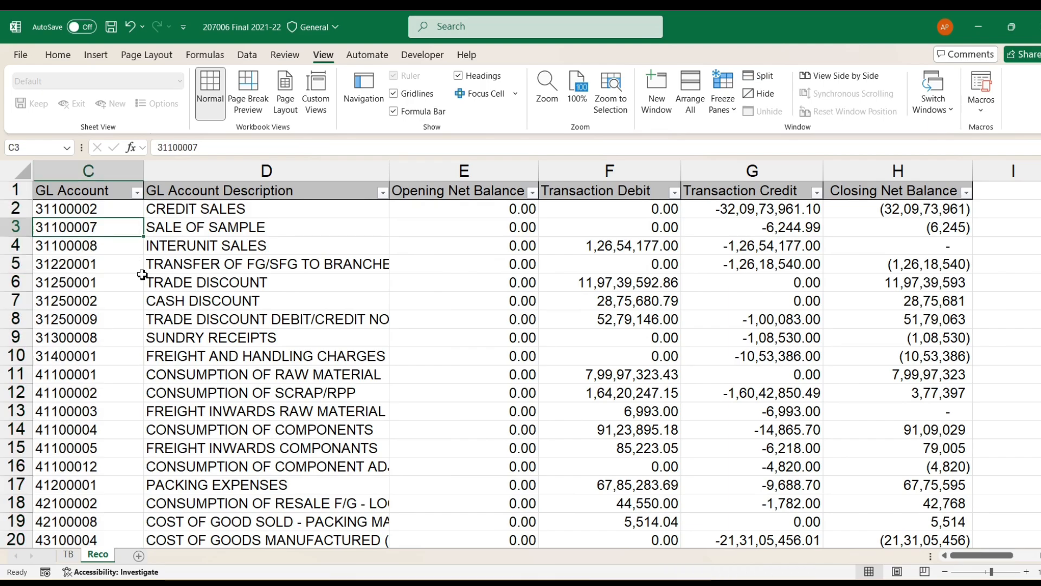
- Copy the Credit Sales G/L account code from the TB sheet and search the Reco sheet for it
{"action": "left_click", "coordinate": [73, 551]}
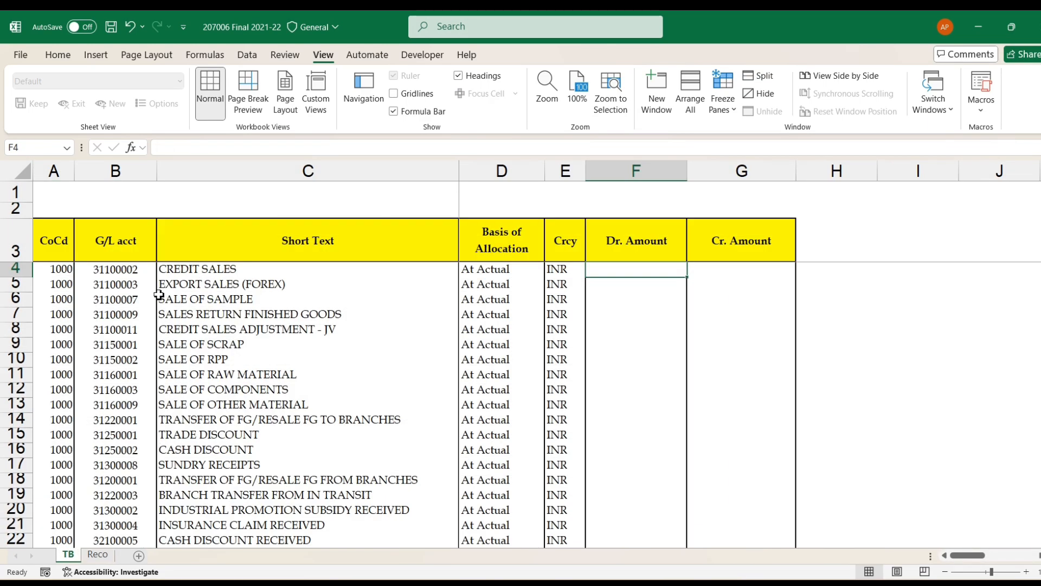
{"action": "left_click", "coordinate": [130, 273]}
{"action": "key", "text": "ctrl+c"}
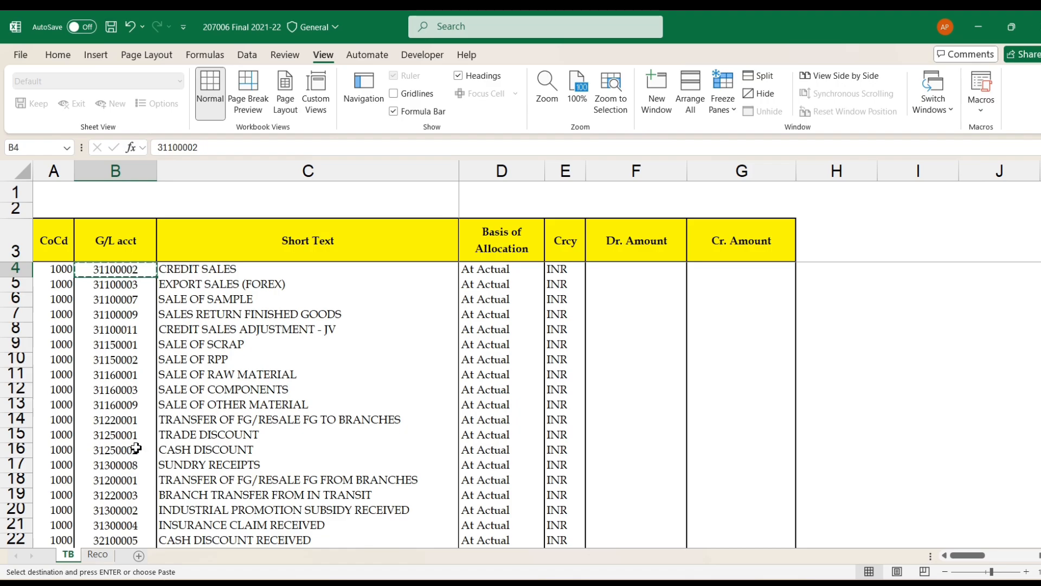
{"action": "left_click", "coordinate": [97, 554]}
{"action": "left_click", "coordinate": [235, 251]}
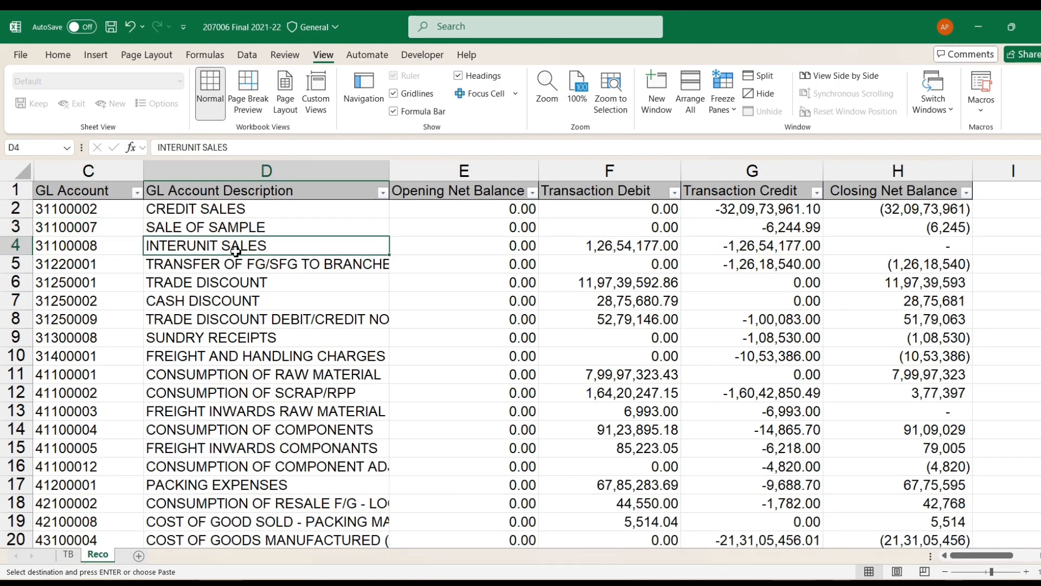
{"action": "key", "text": "ctrl+f"}
{"action": "key", "text": "ctrl+v"}
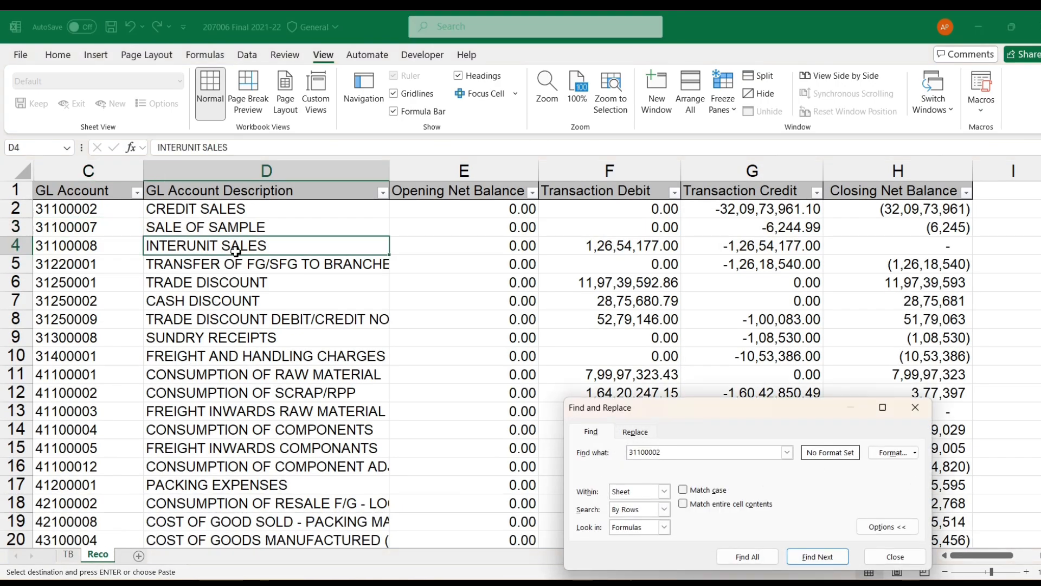
{"action": "key", "text": "Return"}
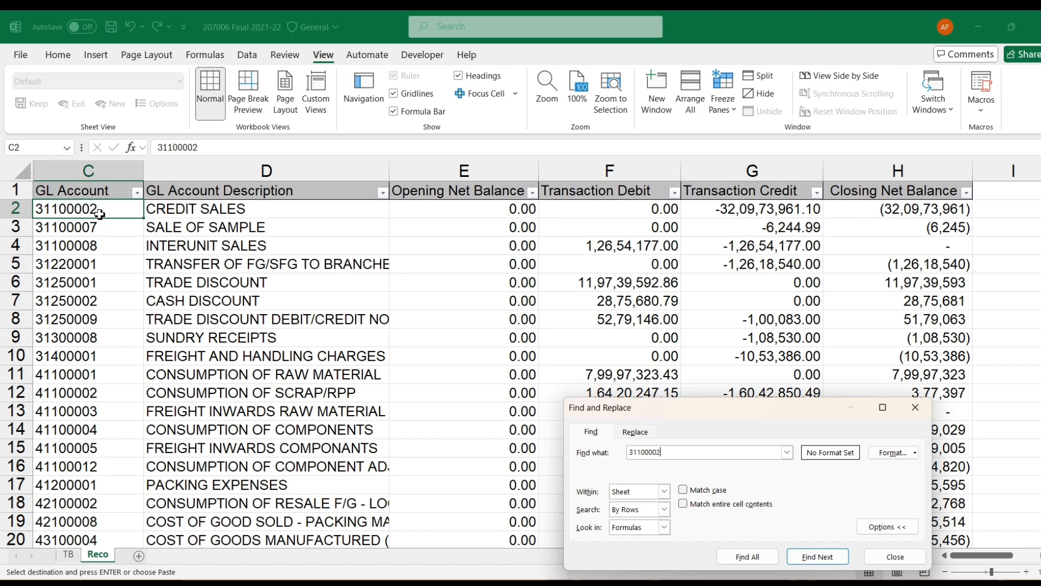
{"action": "key", "text": "Escape"}
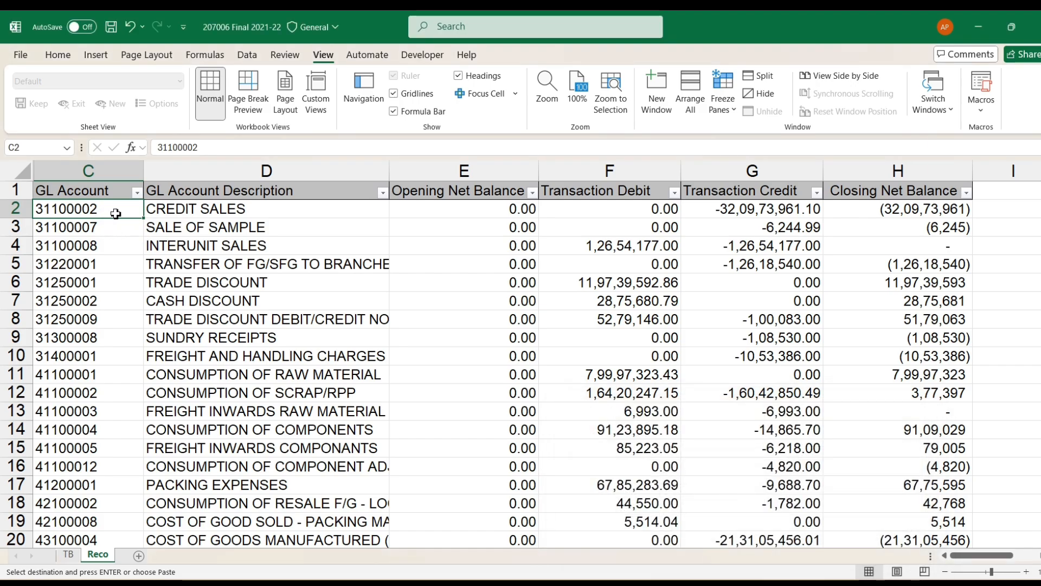
- Check the Closing Net Balance column on the Reco sheet for the Credit Sales and Cash Discount accounts
{"action": "key", "text": "Right"}
{"action": "key", "text": "Right"}
{"action": "key", "text": "Right"}
{"action": "key", "text": "Right"}
{"action": "key", "text": "Right"}
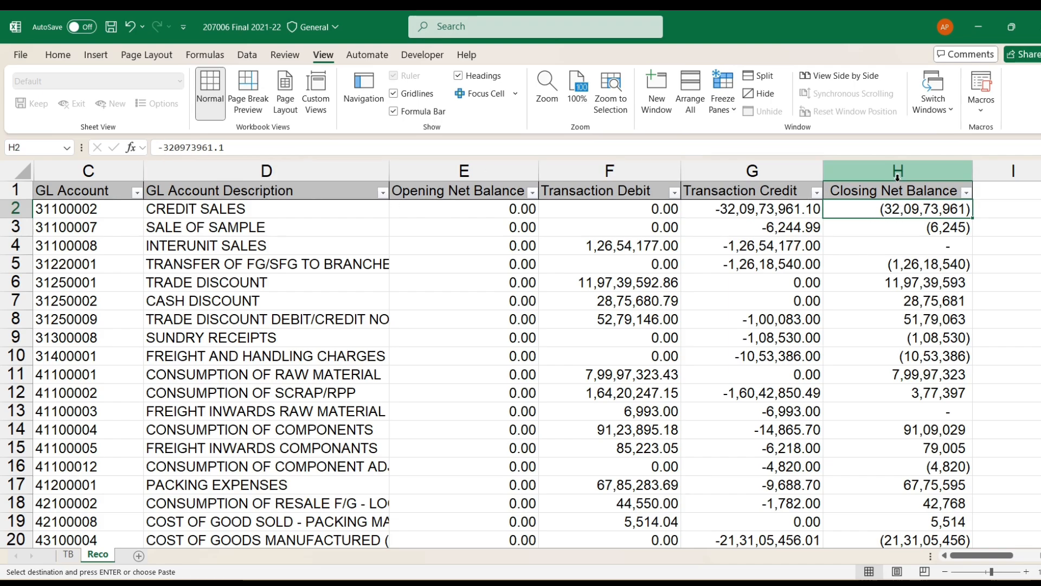
{"action": "left_click", "coordinate": [67, 554]}
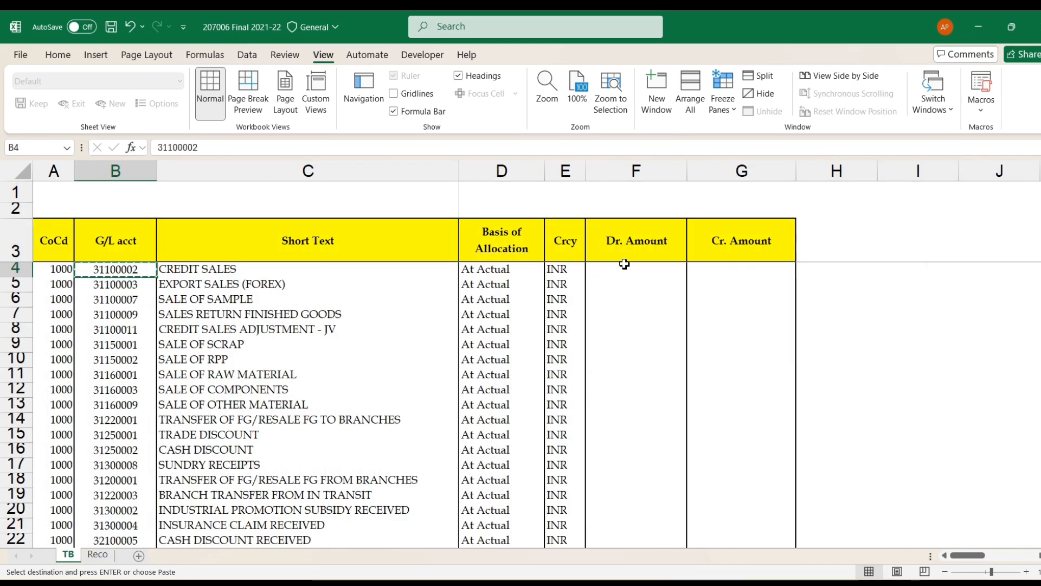
{"action": "key", "text": "ctrl+Page_Down"}
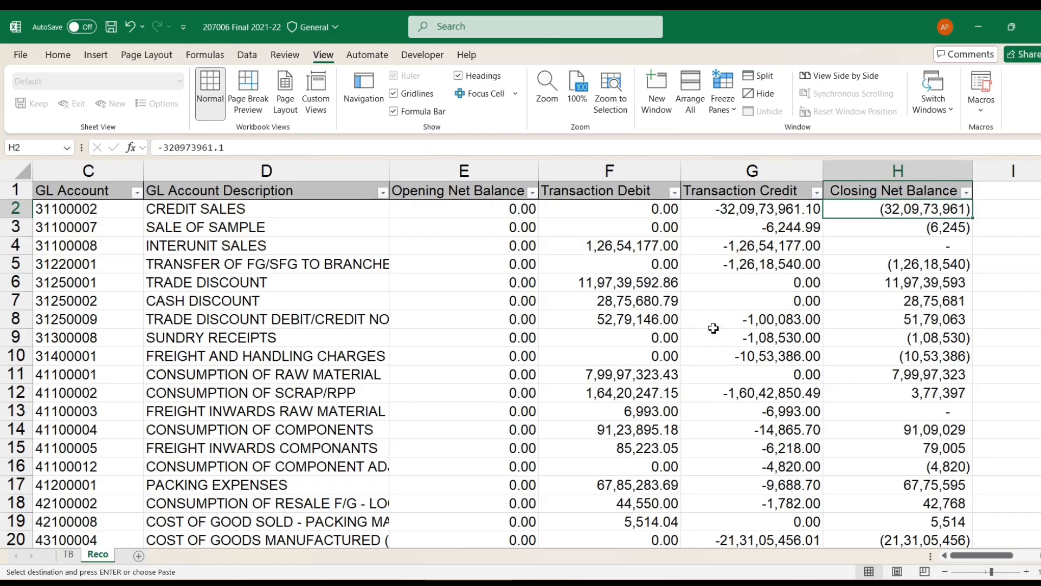
{"action": "left_click", "coordinate": [912, 297]}
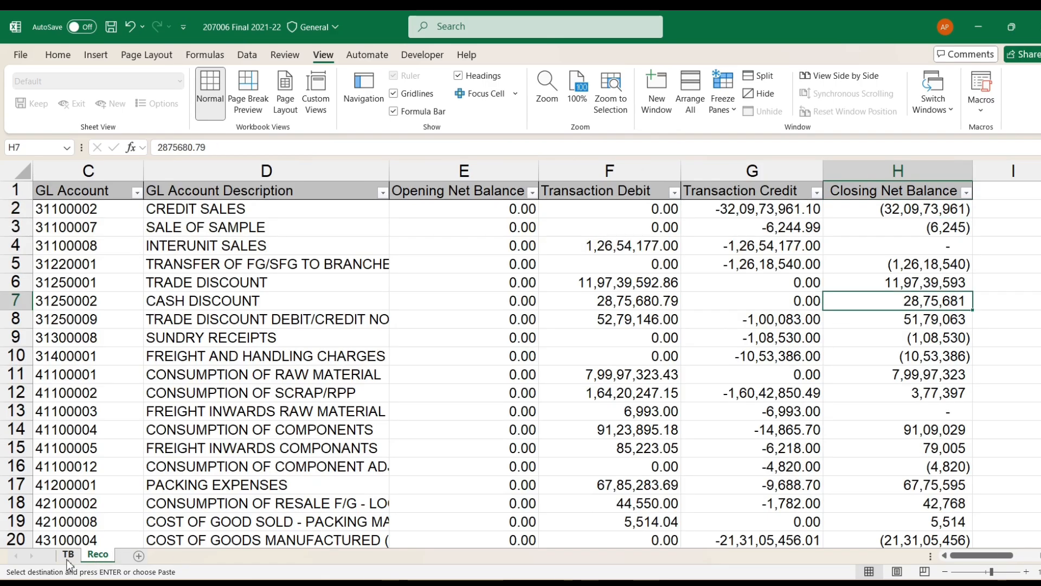
{"action": "left_click", "coordinate": [931, 172]}
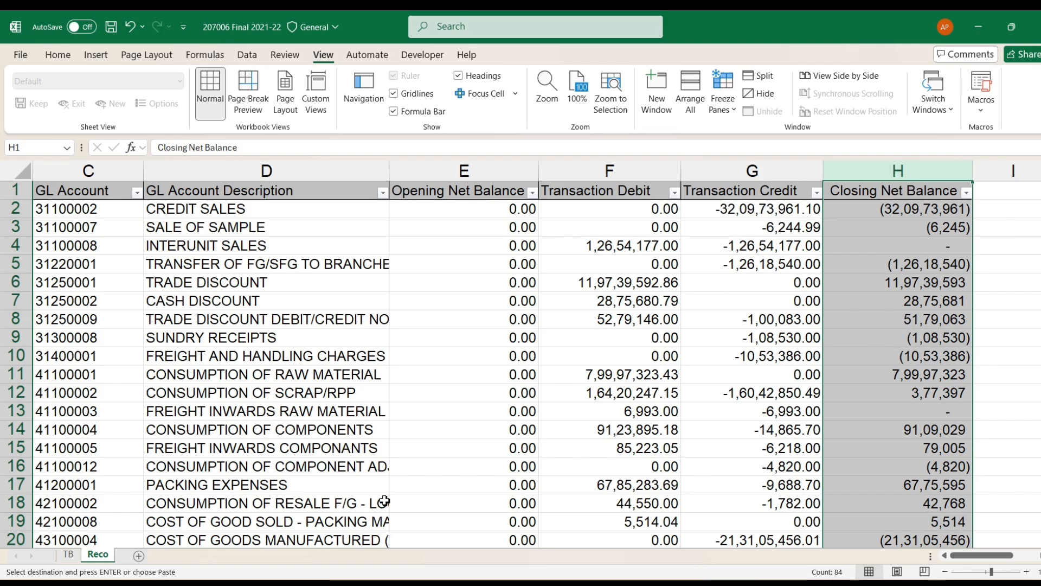
- Start an IF formula in cell F4 of the TB sheet with an equality test on cell B4
{"action": "left_click", "coordinate": [70, 554]}
{"action": "left_click", "coordinate": [639, 273]}
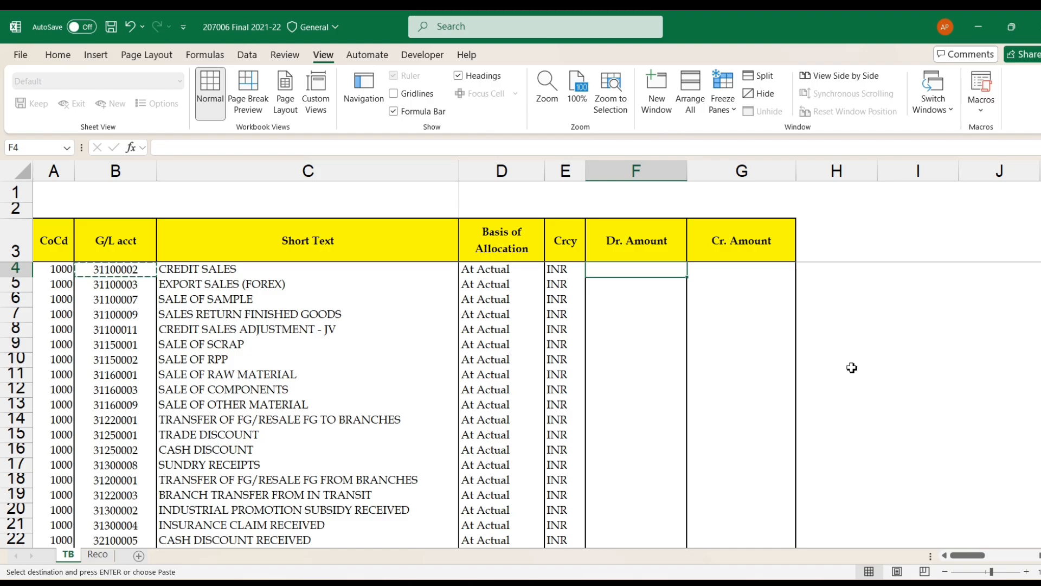
{"action": "type", "text": "=IF"}
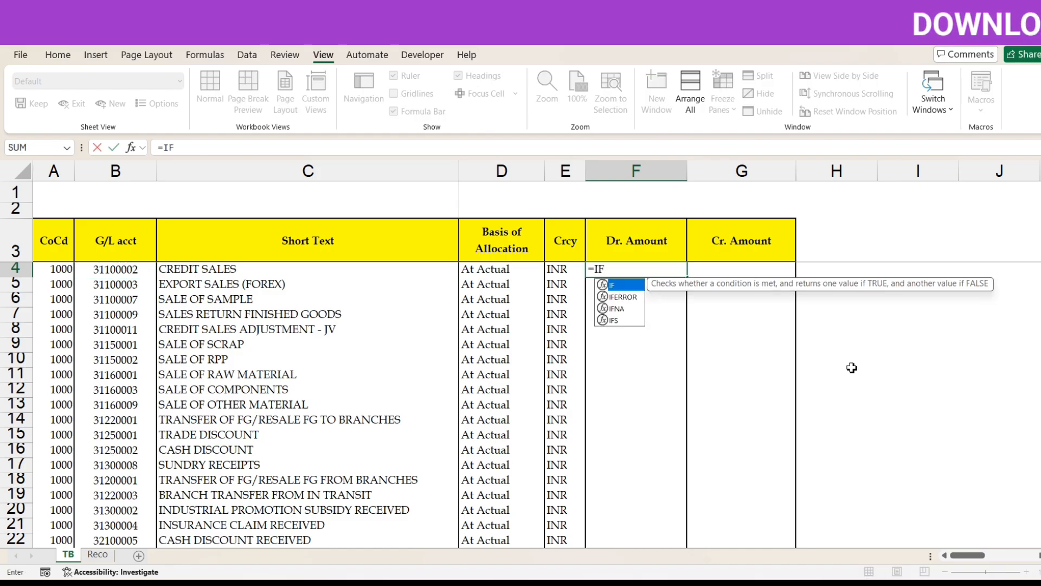
{"action": "type", "text": "("}
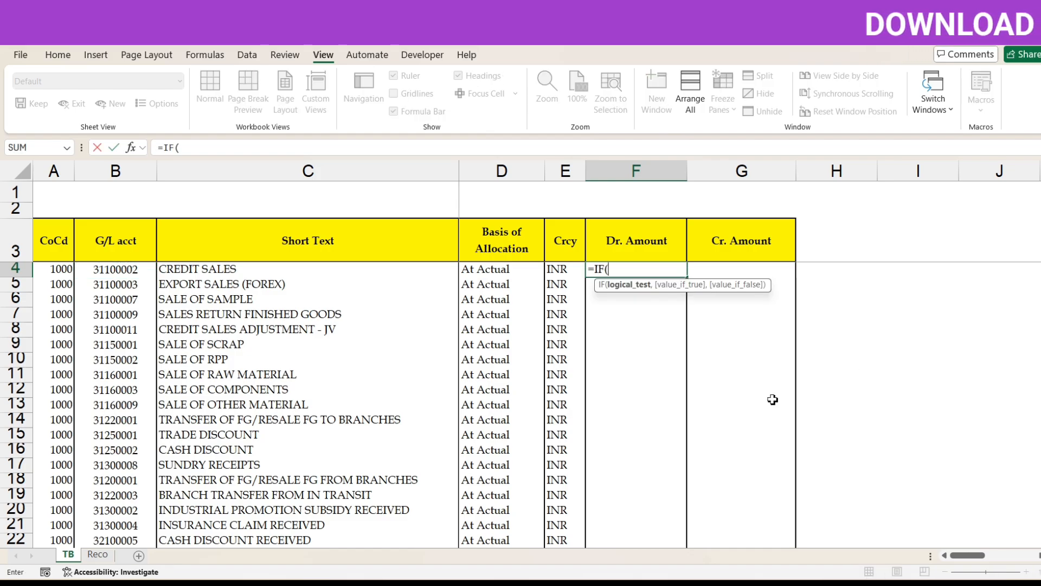
{"action": "left_click", "coordinate": [120, 270]}
{"action": "type", "text": "="}
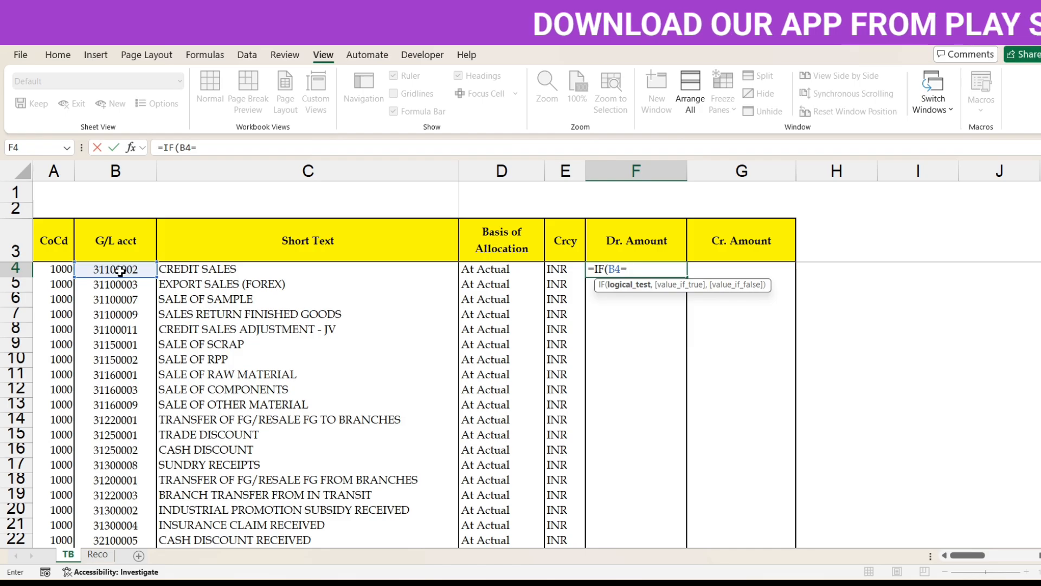
- Compare B4 in the IF test with the Reco sheet's GL Account range, locked as Reco!$C$2:$C$74, and end the argument with a comma
{"action": "left_click", "coordinate": [98, 554]}
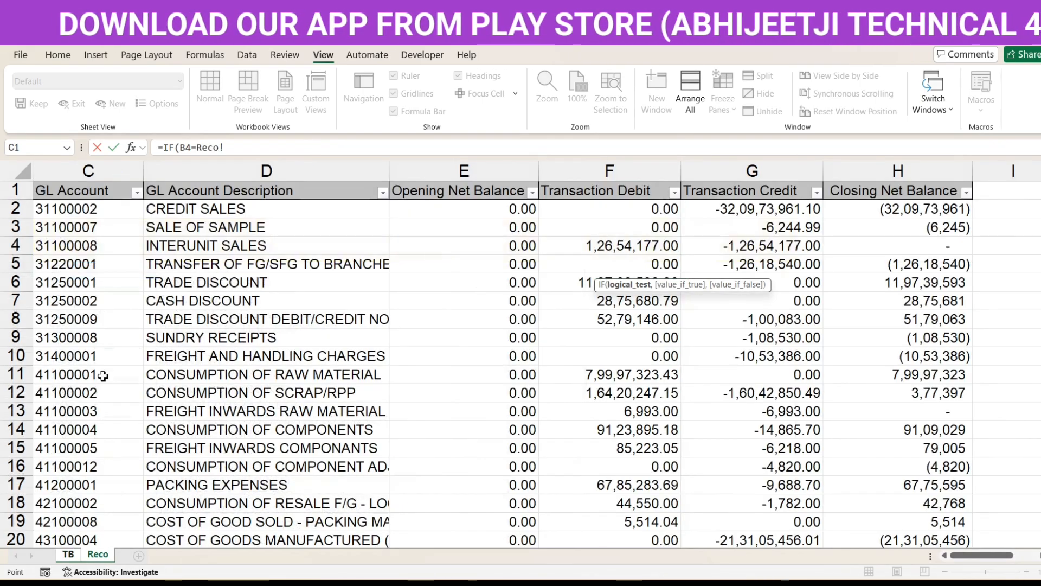
{"action": "left_click", "coordinate": [89, 211]}
{"action": "key", "text": "ctrl+shift+Down"}
{"action": "key", "text": "F4"}
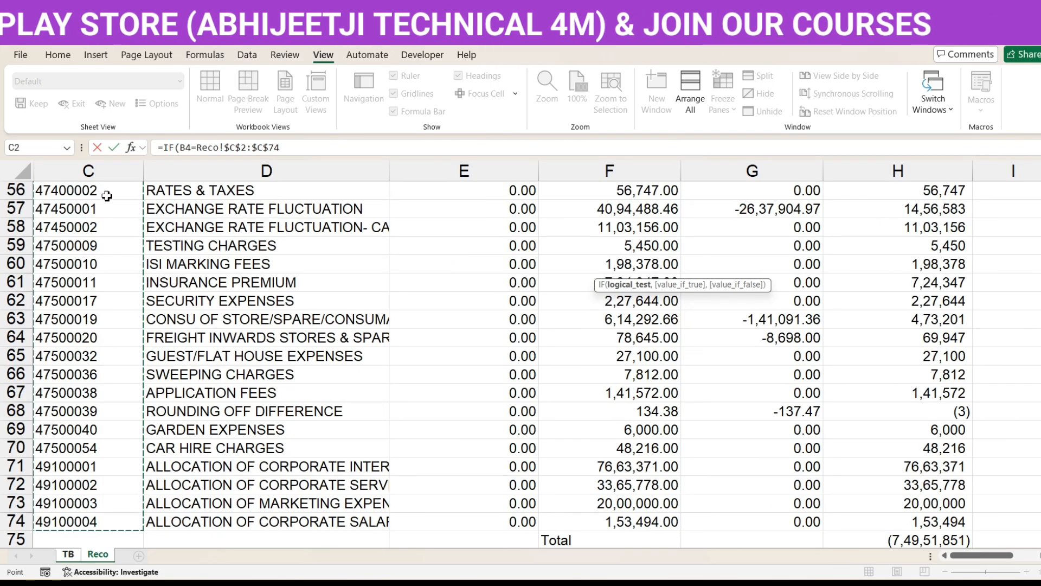
{"action": "scroll", "coordinate": [88, 211], "scroll_direction": "up", "scroll_amount": 4}
{"action": "scroll", "coordinate": [92, 302], "scroll_direction": "up", "scroll_amount": 14}
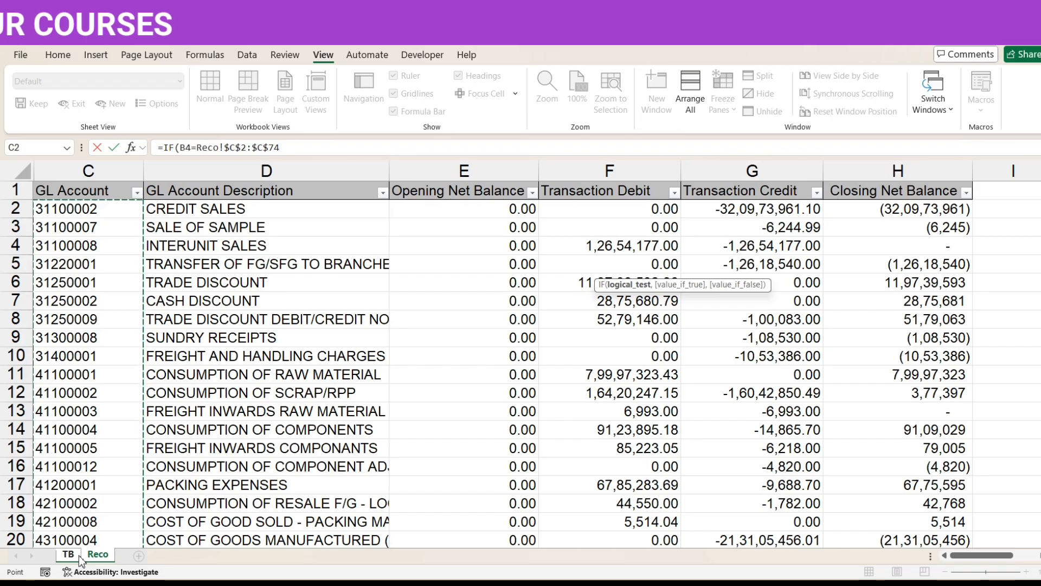
{"action": "left_click", "coordinate": [298, 154]}
{"action": "type", "text": ","}
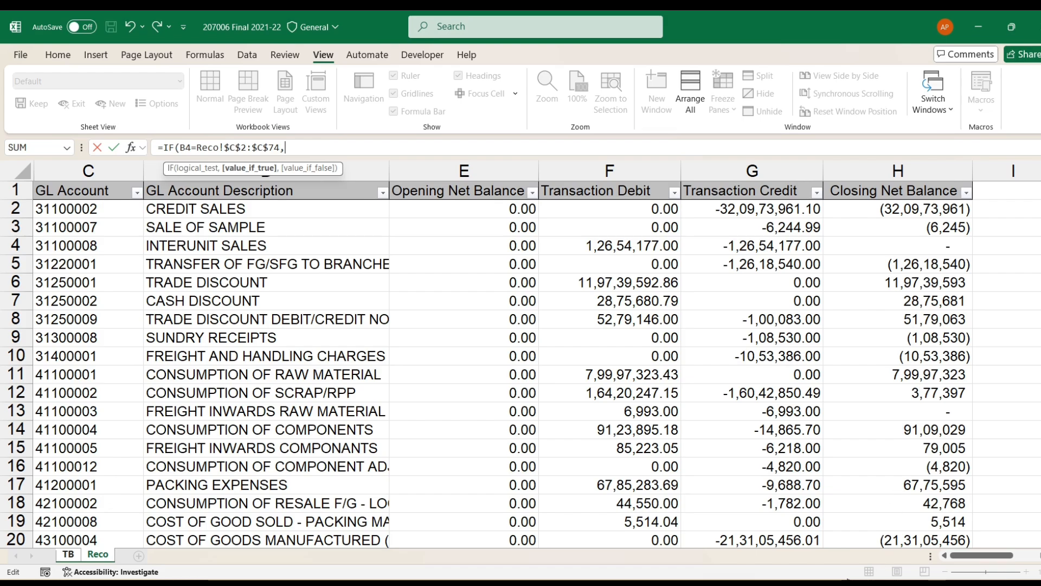
- Switch to Chrome and open the lmech.courses.store courses page in a new tab
{"action": "mouse_move", "coordinate": [683, 584]}
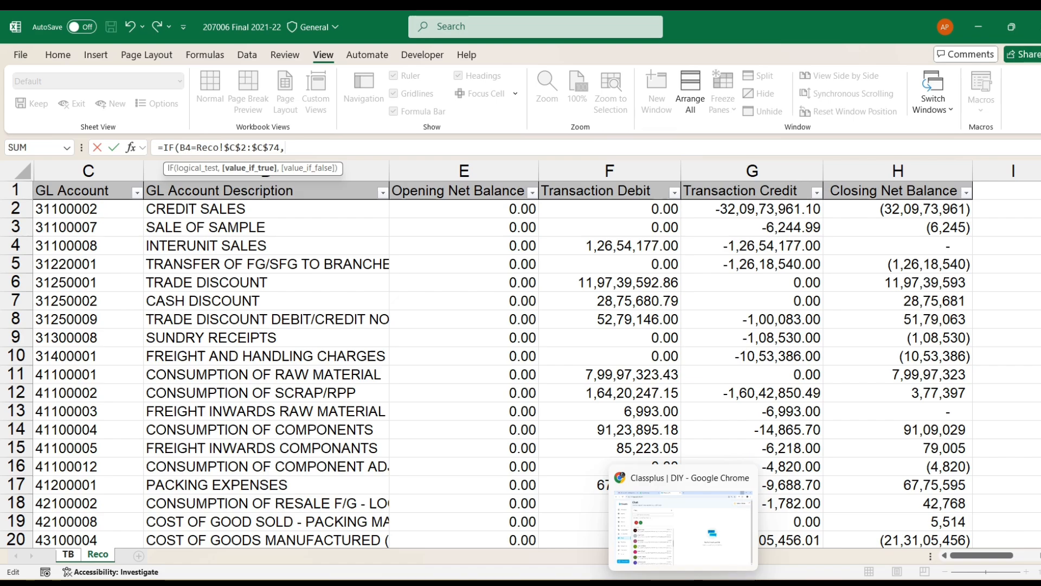
{"action": "left_click", "coordinate": [683, 583]}
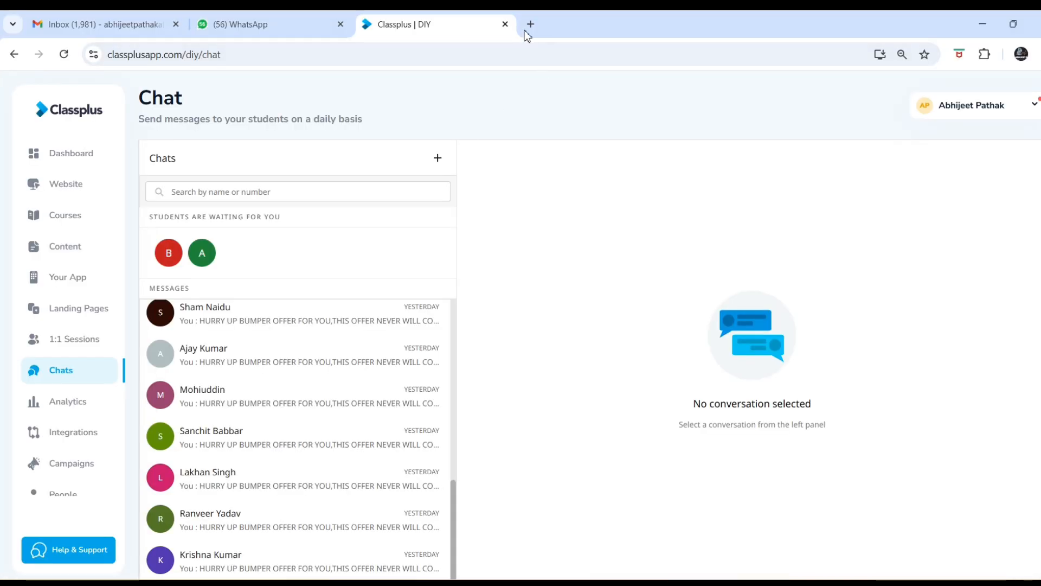
{"action": "left_click", "coordinate": [532, 24]}
{"action": "type", "text": "L"}
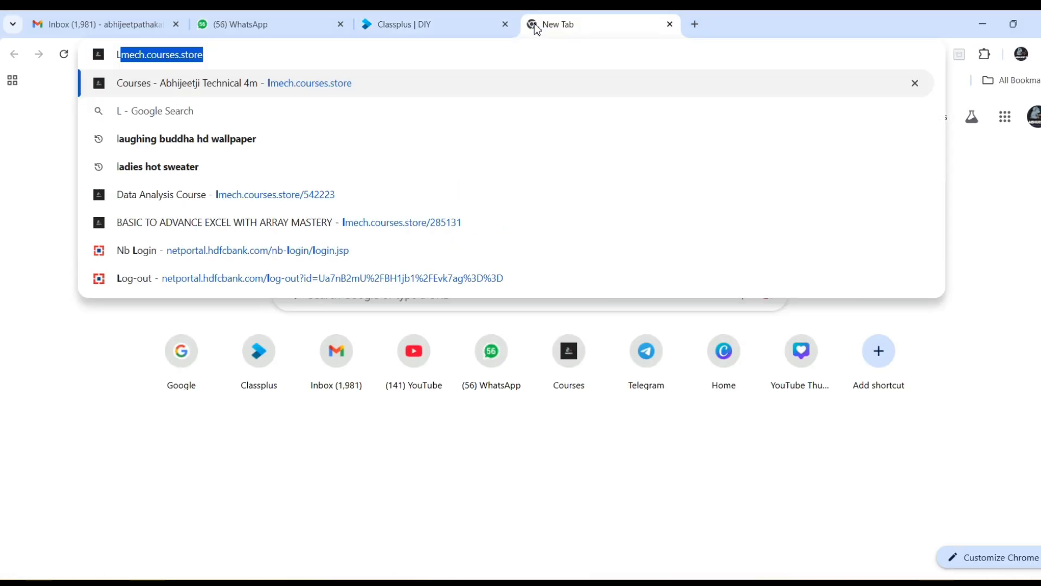
{"action": "key", "text": "Return"}
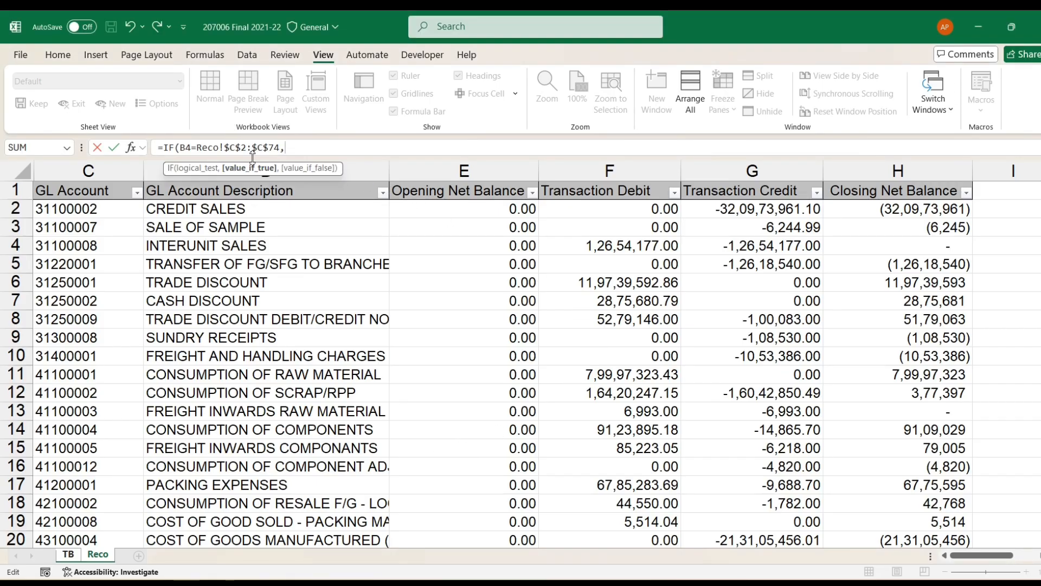
- Enclose Reco!$C$2:$C$74 in parentheses and replace the comma after it with a multiplication sign for a second condition
{"action": "left_click", "coordinate": [197, 146]}
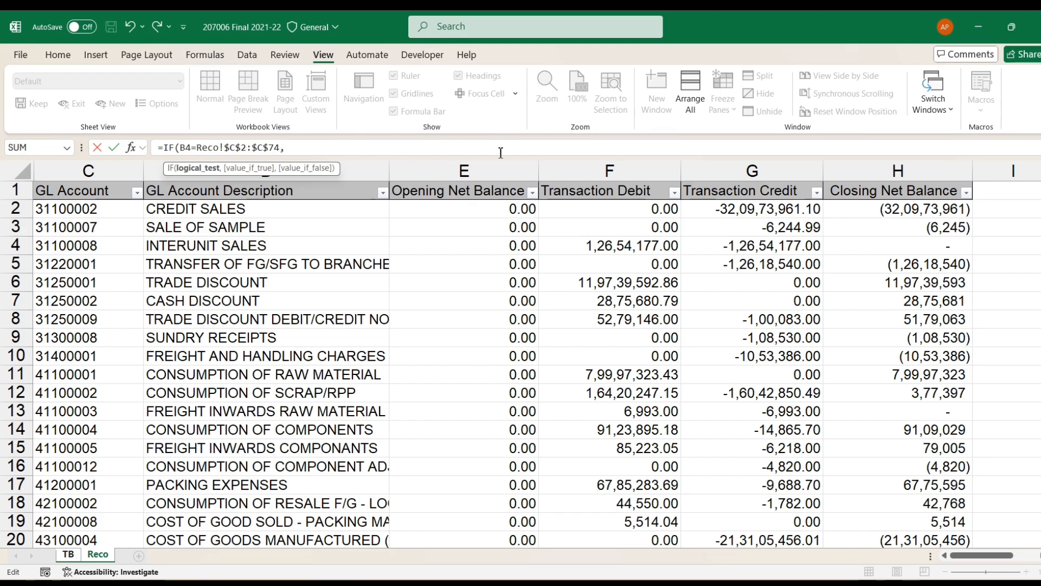
{"action": "type", "text": "("}
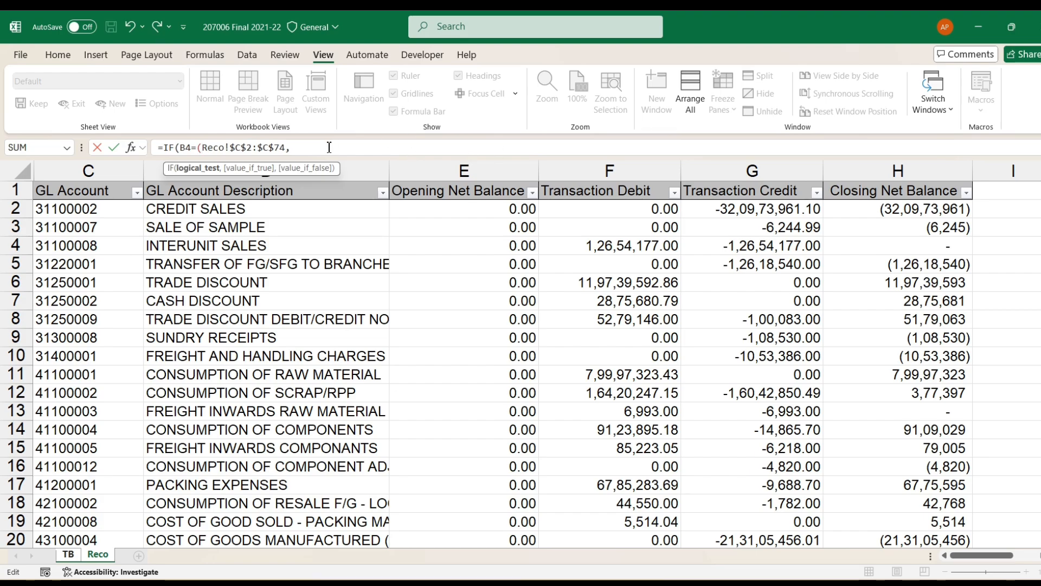
{"action": "type", "text": ")"}
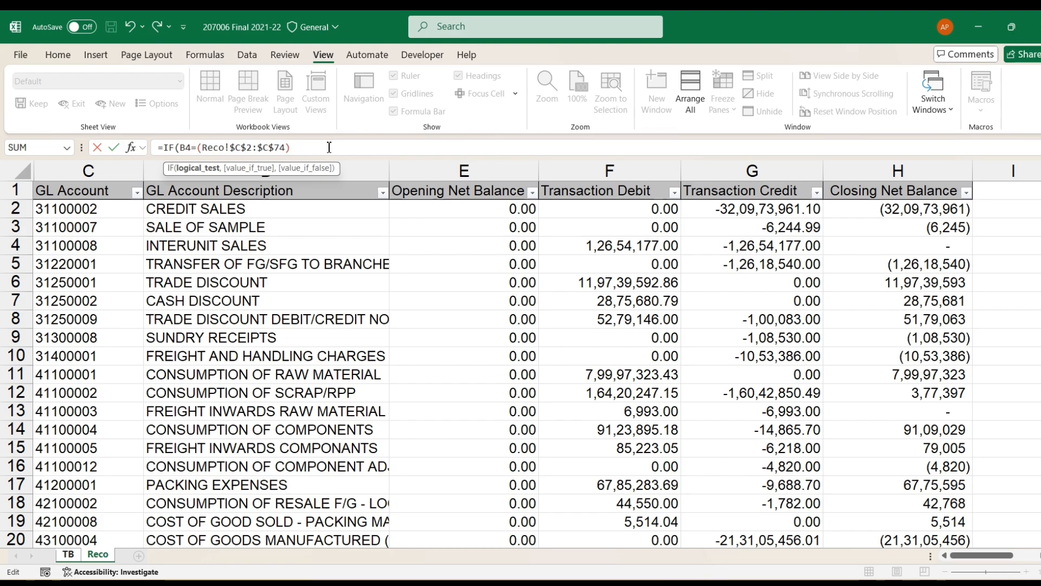
{"action": "type", "text": "*"}
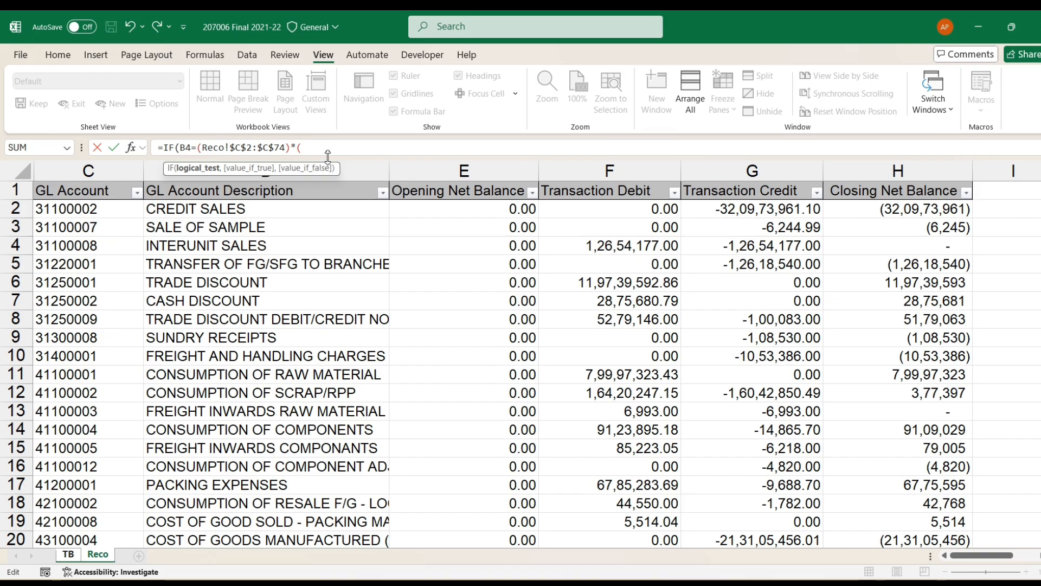
- Add the second condition (Reco!H2:H74>0) to the IF test, covering the Closing Net Balance values through row 74
{"action": "left_click", "coordinate": [925, 215]}
{"action": "key", "text": "ctrl+shift+Down"}
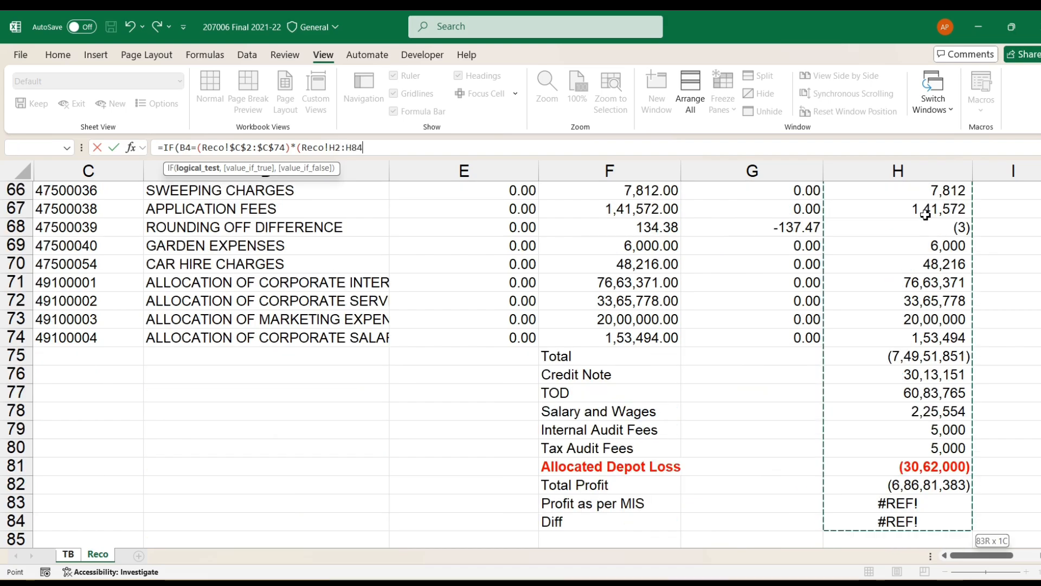
{"action": "scroll", "coordinate": [341, 212], "scroll_direction": "up", "scroll_amount": 1}
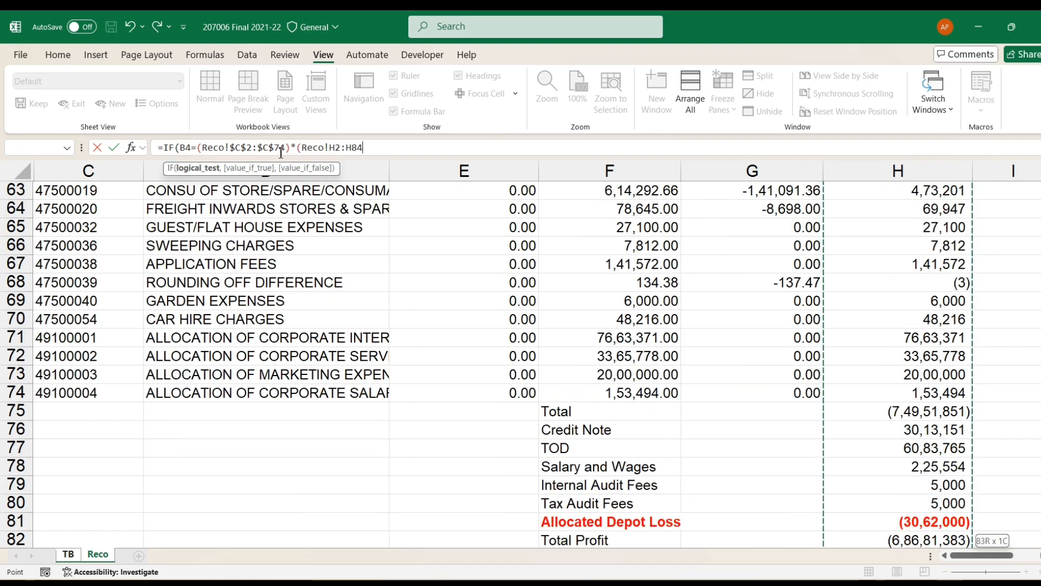
{"action": "key", "text": "shift+Up"}
{"action": "key", "text": "shift+Up"}
{"action": "key", "text": "shift+Up"}
{"action": "key", "text": "shift+Up"}
{"action": "key", "text": "shift+Up"}
{"action": "key", "text": "shift+Up"}
{"action": "key", "text": "shift+Up"}
{"action": "key", "text": "shift+Up"}
{"action": "key", "text": "shift+Up"}
{"action": "key", "text": "shift+Up"}
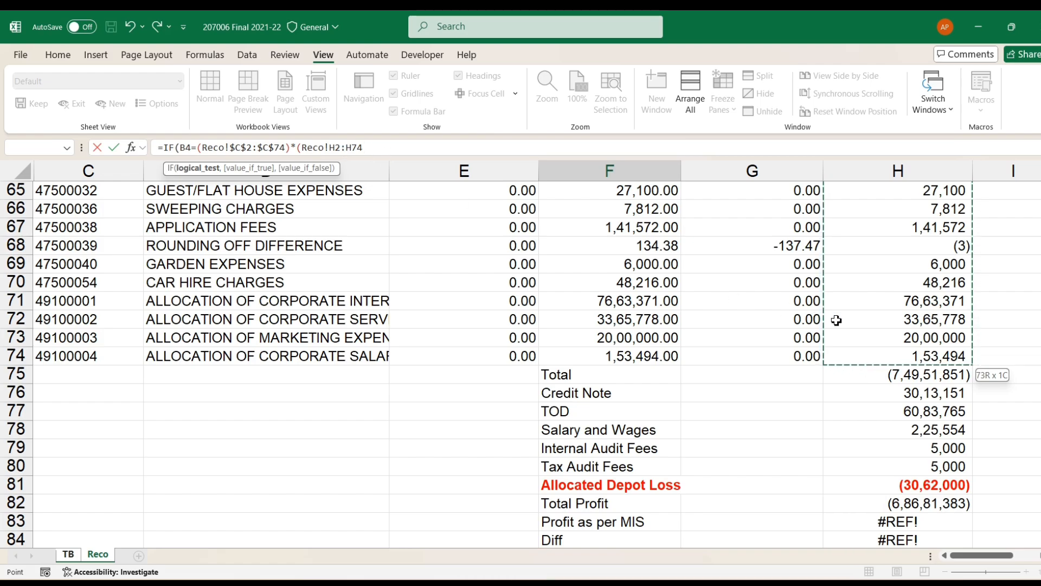
{"action": "type", "text": ">0"}
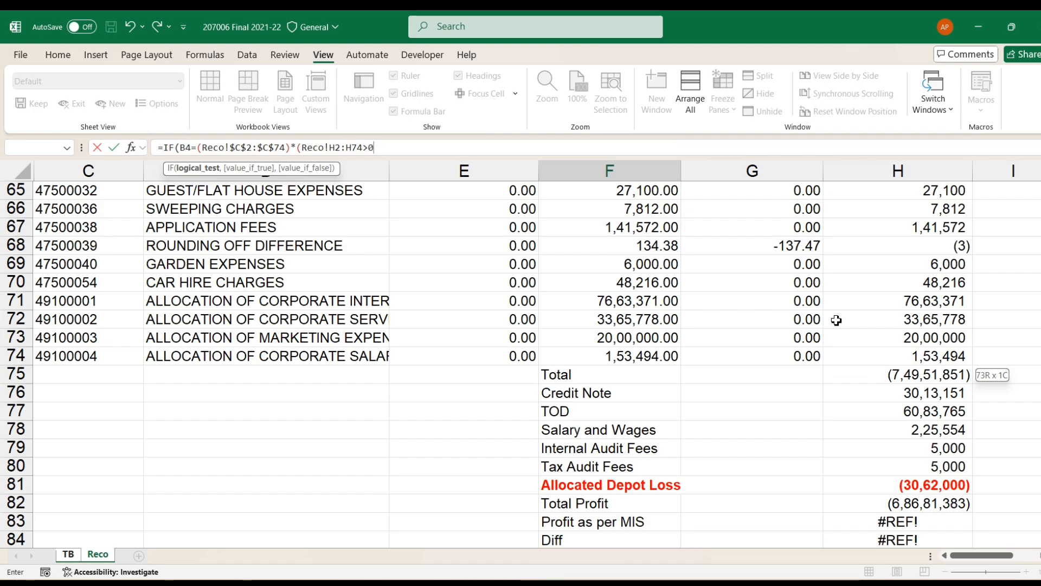
{"action": "scroll", "coordinate": [836, 320], "scroll_direction": "up", "scroll_amount": 20}
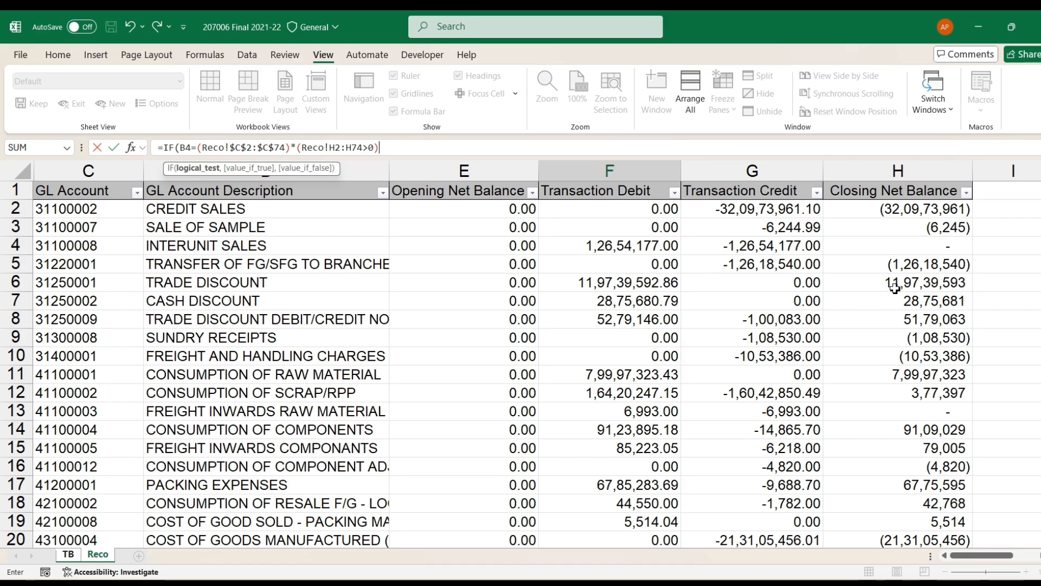
- Change the balance condition's comparison to >=0 and end the logical test with a comma
{"action": "left_click", "coordinate": [370, 149]}
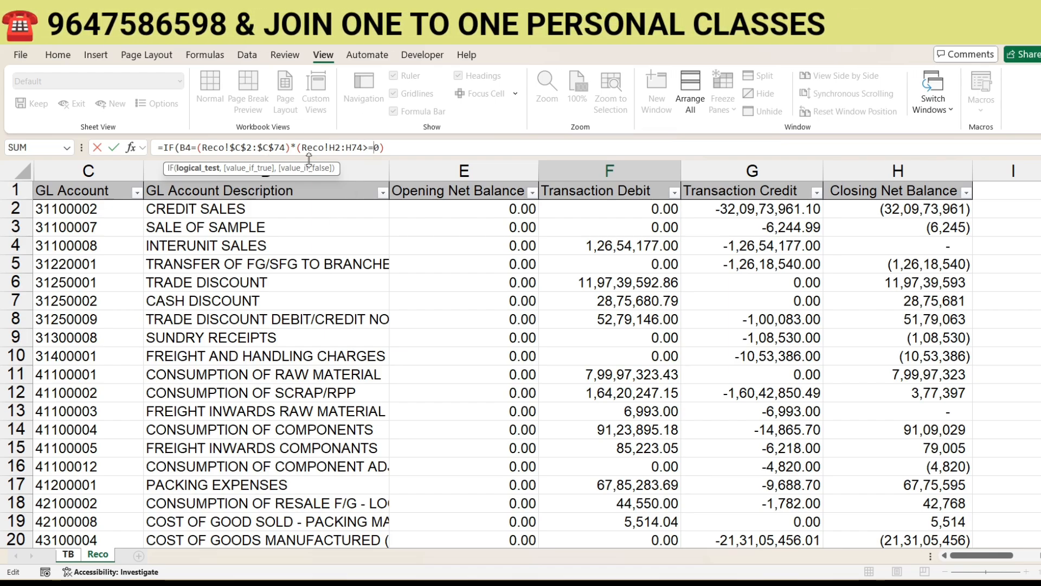
{"action": "left_click", "coordinate": [436, 151]}
{"action": "type", "text": ","}
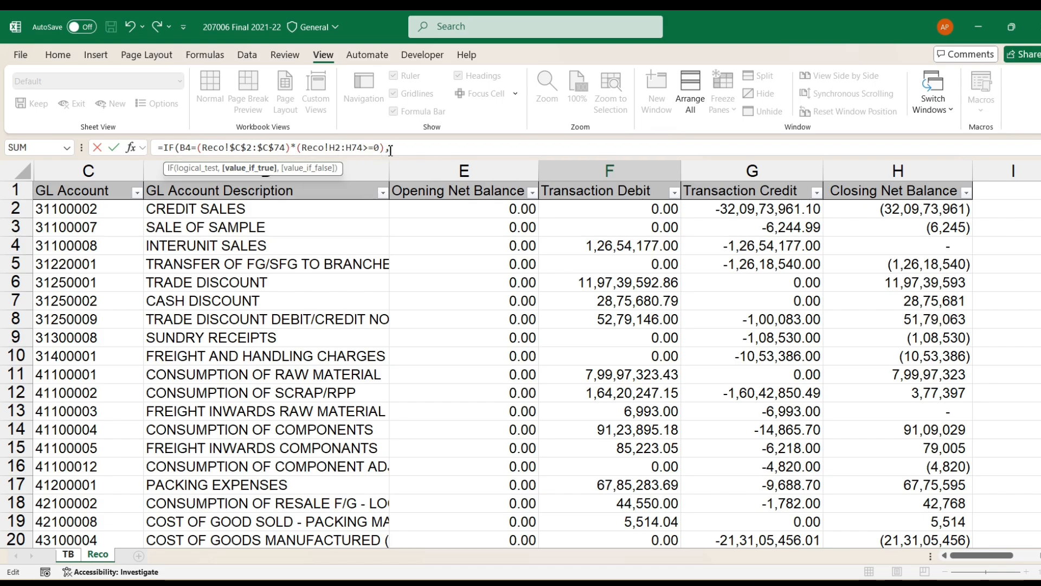
- Set the value-if-true argument to the Closing Net Balance range, locked as Reco!$H$2:$H$74
{"action": "left_click", "coordinate": [937, 215]}
{"action": "key", "text": "ctrl+shift+Down"}
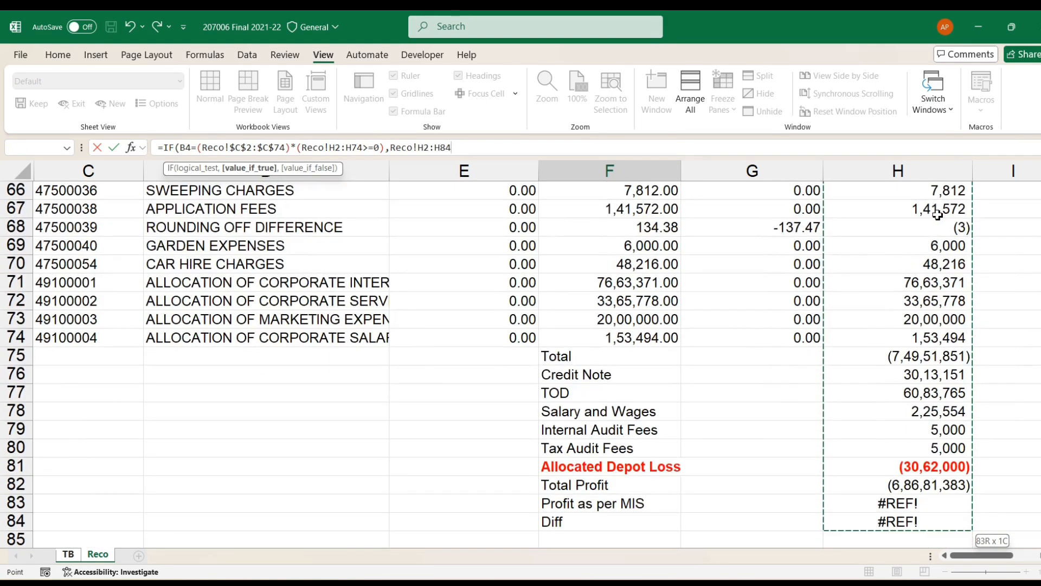
{"action": "key", "text": "shift+Up"}
{"action": "key", "text": "shift+Up"}
{"action": "key", "text": "shift+Up"}
{"action": "key", "text": "shift+Up"}
{"action": "key", "text": "shift+Up"}
{"action": "key", "text": "shift+Up"}
{"action": "key", "text": "shift+Up"}
{"action": "key", "text": "shift+Up"}
{"action": "key", "text": "shift+Up"}
{"action": "key", "text": "shift+Up"}
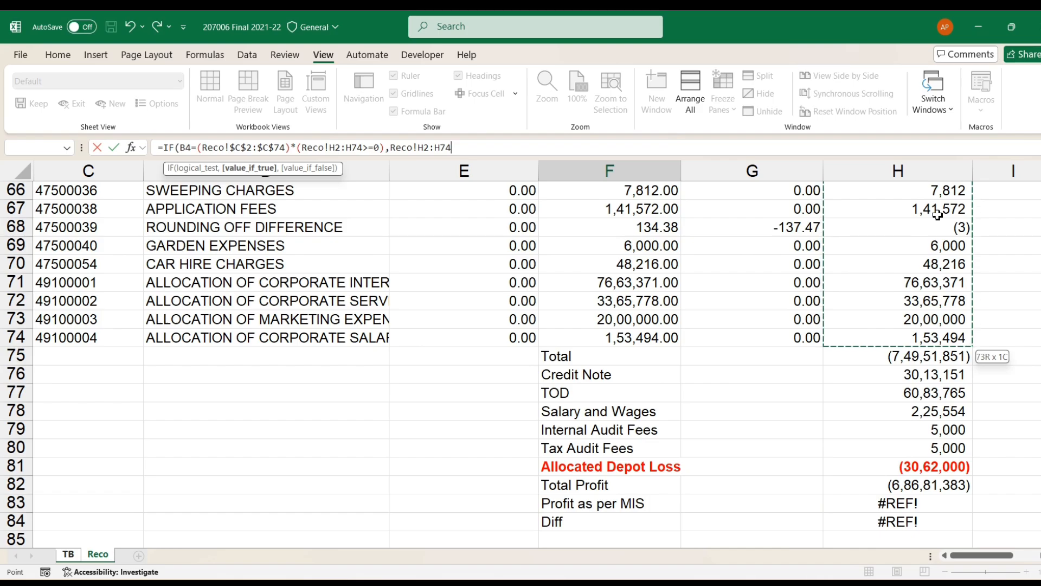
{"action": "key", "text": "F4"}
{"action": "type", "text": ","}
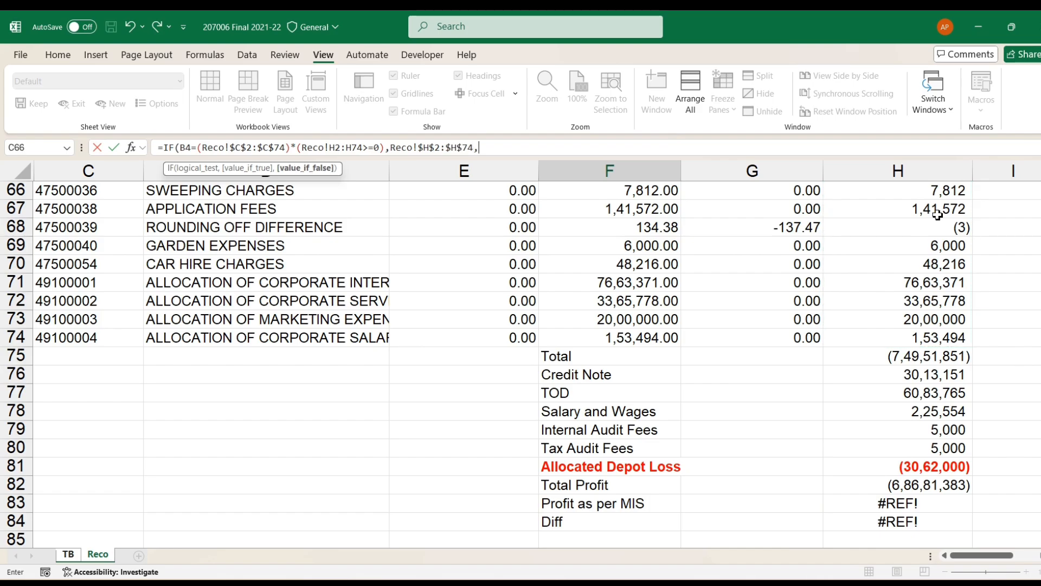
- Set the value-if-false argument to an empty string ("") and enter the formula in F4
{"action": "type", "text": "\"\")"}
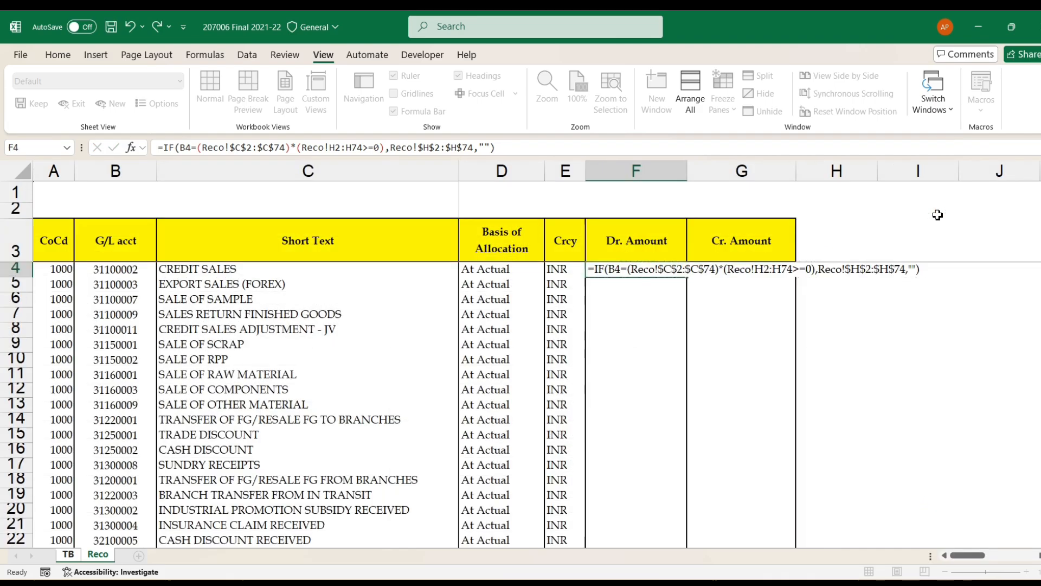
{"action": "key", "text": "Return"}
{"action": "left_click", "coordinate": [655, 266]}
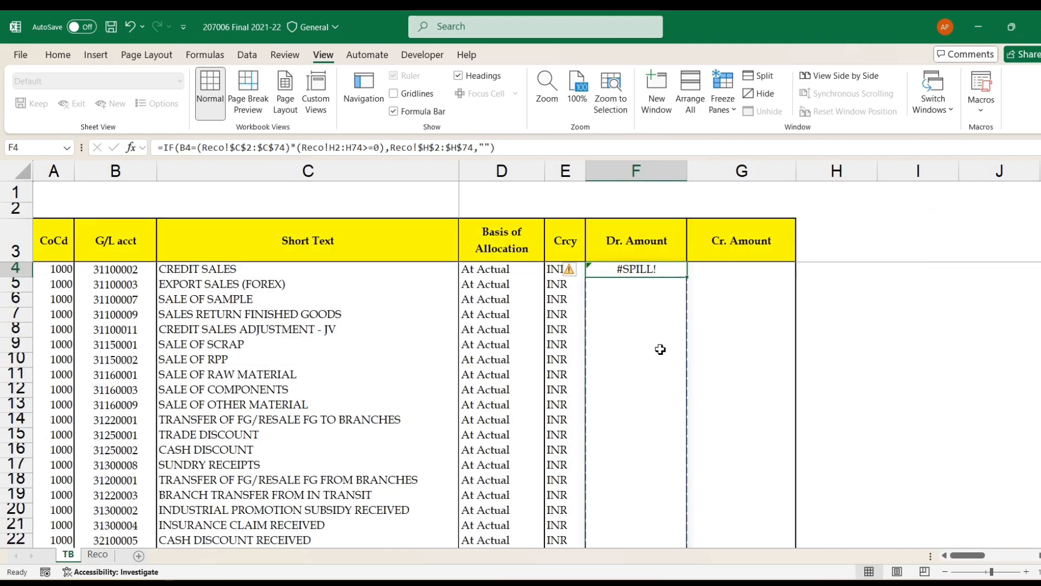
- Clear the old amounts in the TB sheet's Dr. Amount column from cell F125 down
{"action": "scroll", "coordinate": [662, 348], "scroll_direction": "down", "scroll_amount": 20}
{"action": "scroll", "coordinate": [658, 394], "scroll_direction": "down", "scroll_amount": 8}
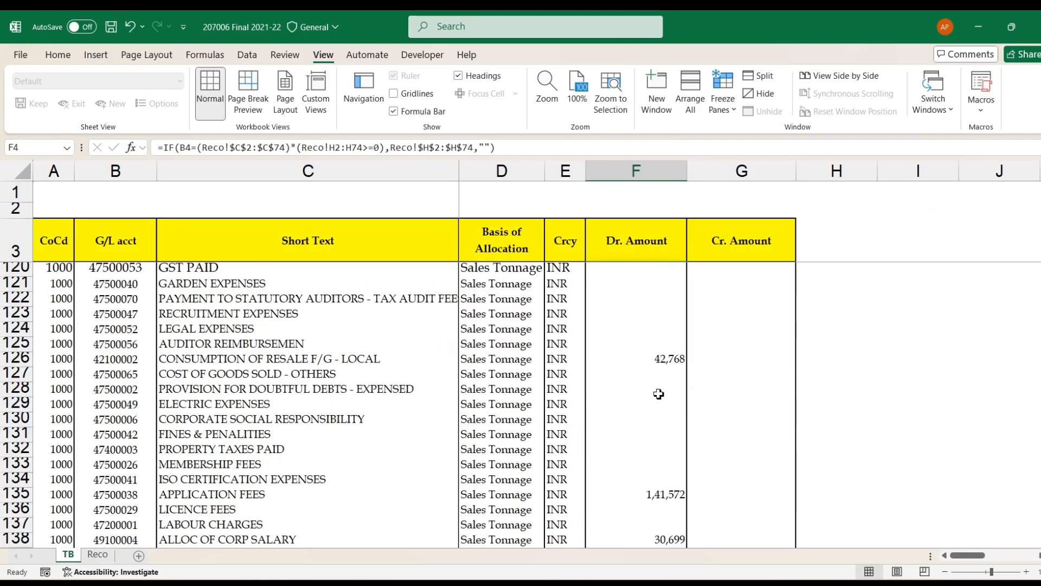
{"action": "scroll", "coordinate": [658, 393], "scroll_direction": "down", "scroll_amount": 5}
{"action": "scroll", "coordinate": [658, 388], "scroll_direction": "up", "scroll_amount": 9}
{"action": "scroll", "coordinate": [658, 383], "scroll_direction": "down", "scroll_amount": 5}
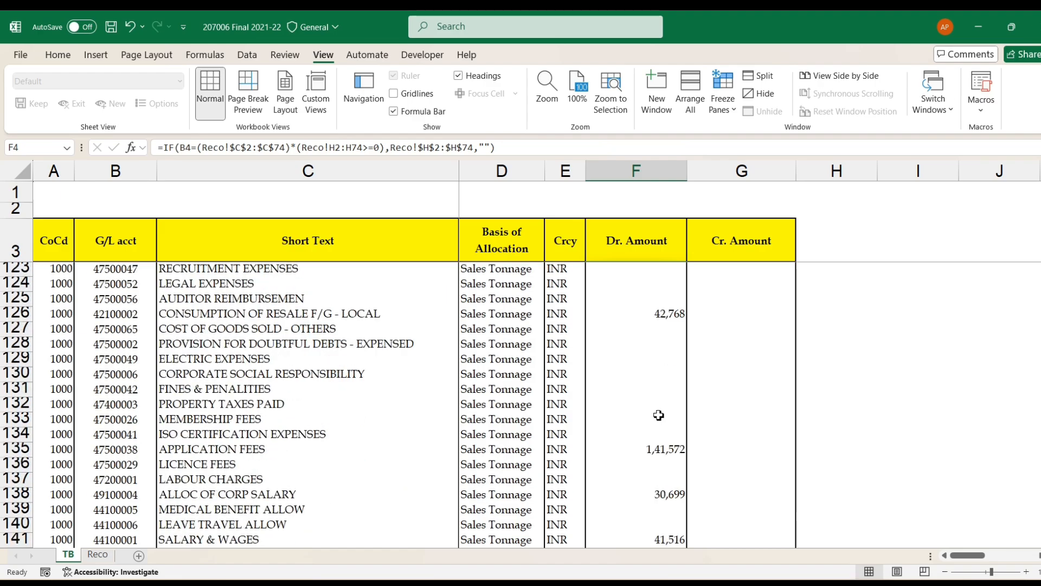
{"action": "left_click_drag", "start_coordinate": [651, 300], "coordinate": [657, 536]}
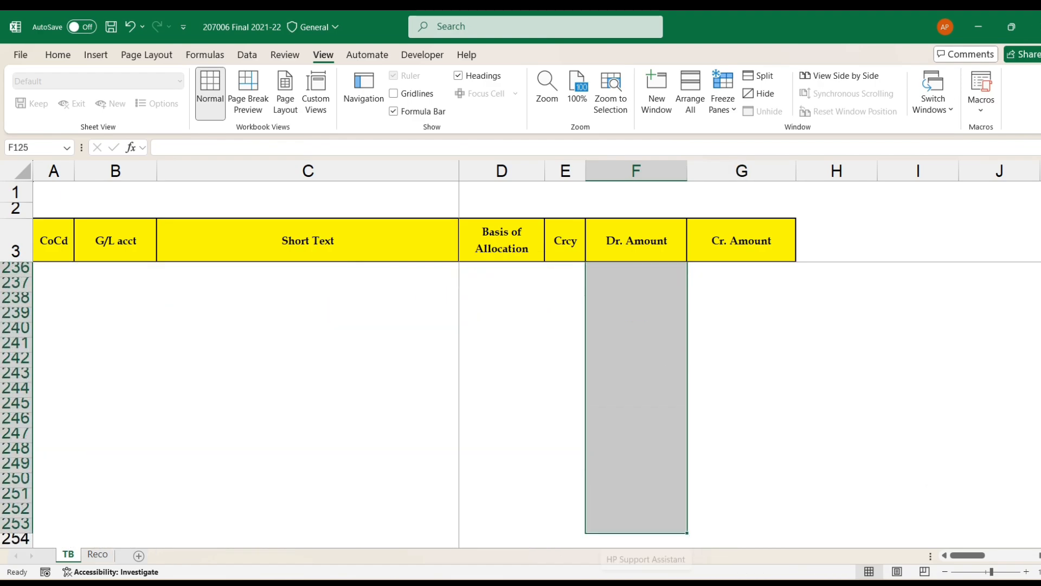
{"action": "key", "text": "ctrl+Up"}
{"action": "key", "text": "Down"}
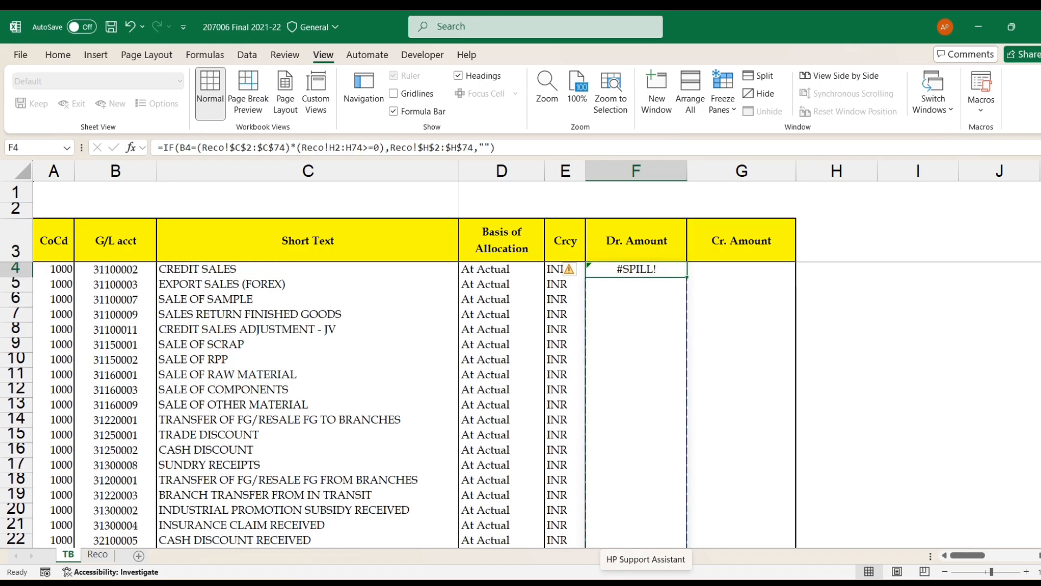
- Clear the Dr. Amount column's remaining cells from F78 down past the end of the table
{"action": "scroll", "coordinate": [651, 366], "scroll_direction": "down", "scroll_amount": 20}
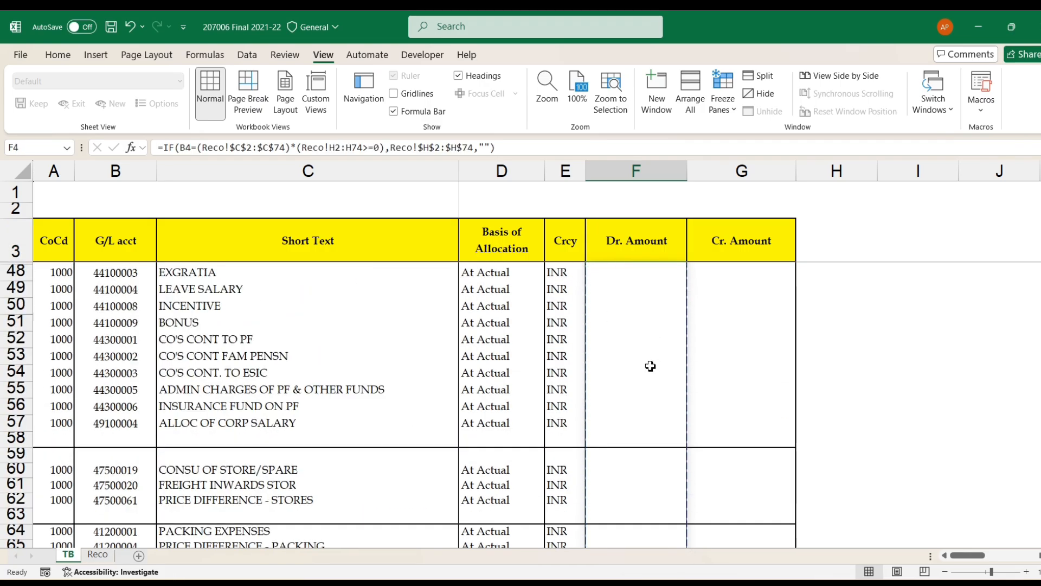
{"action": "scroll", "coordinate": [650, 366], "scroll_direction": "down", "scroll_amount": 3}
{"action": "scroll", "coordinate": [650, 366], "scroll_direction": "up", "scroll_amount": 4}
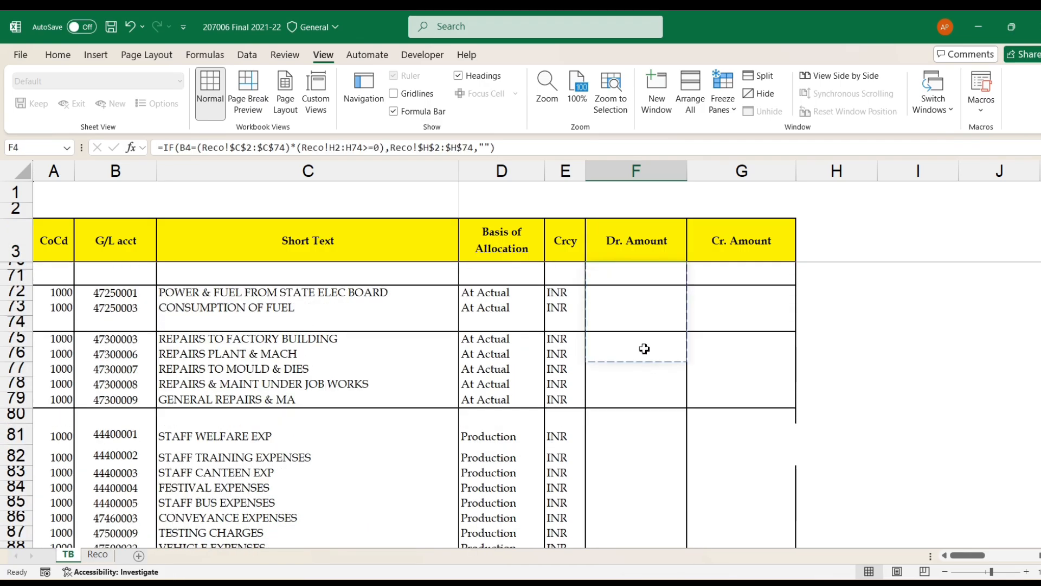
{"action": "left_click_drag", "start_coordinate": [644, 348], "coordinate": [686, 534]}
{"action": "scroll", "coordinate": [651, 403], "scroll_direction": "up", "scroll_amount": 7}
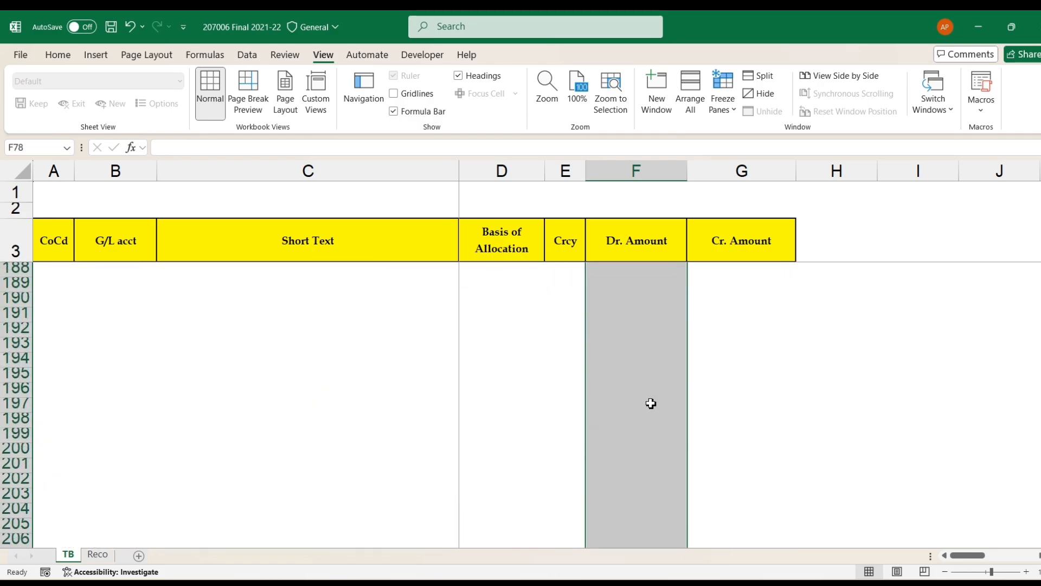
{"action": "scroll", "coordinate": [650, 403], "scroll_direction": "up", "scroll_amount": 20}
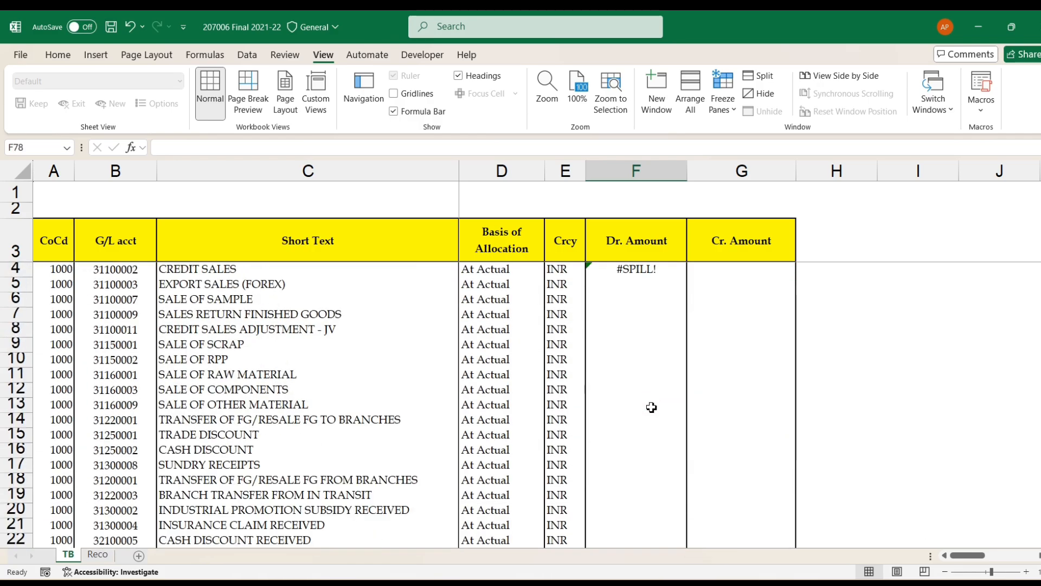
- Clear all Dr. Amount cells from F5 down so the F4 formula can spill, and select F4
{"action": "left_click_drag", "start_coordinate": [655, 284], "coordinate": [645, 547]}
{"action": "scroll", "coordinate": [642, 271], "scroll_direction": "up", "scroll_amount": 20}
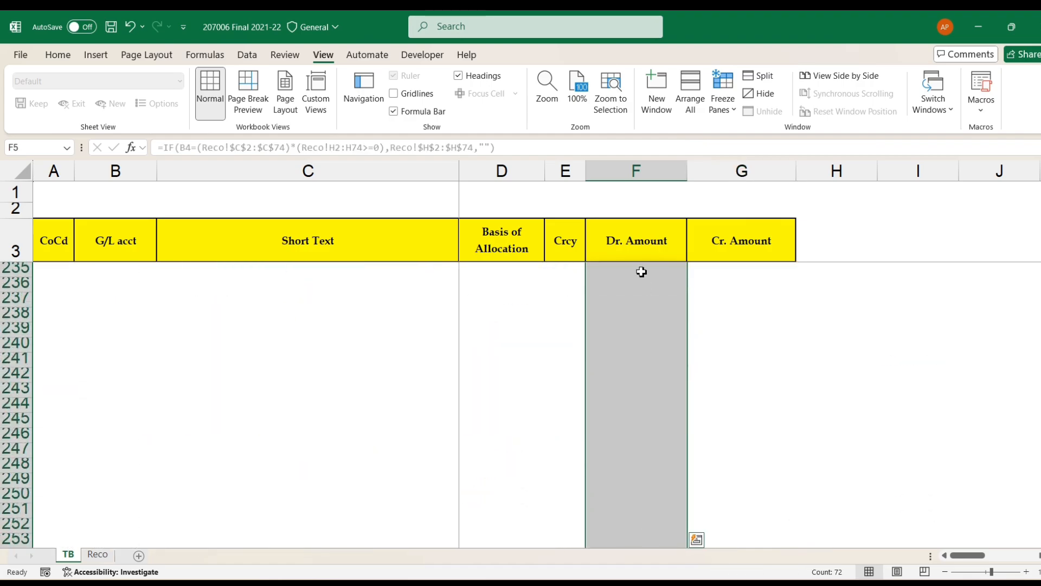
{"action": "scroll", "coordinate": [644, 284], "scroll_direction": "up", "scroll_amount": 20}
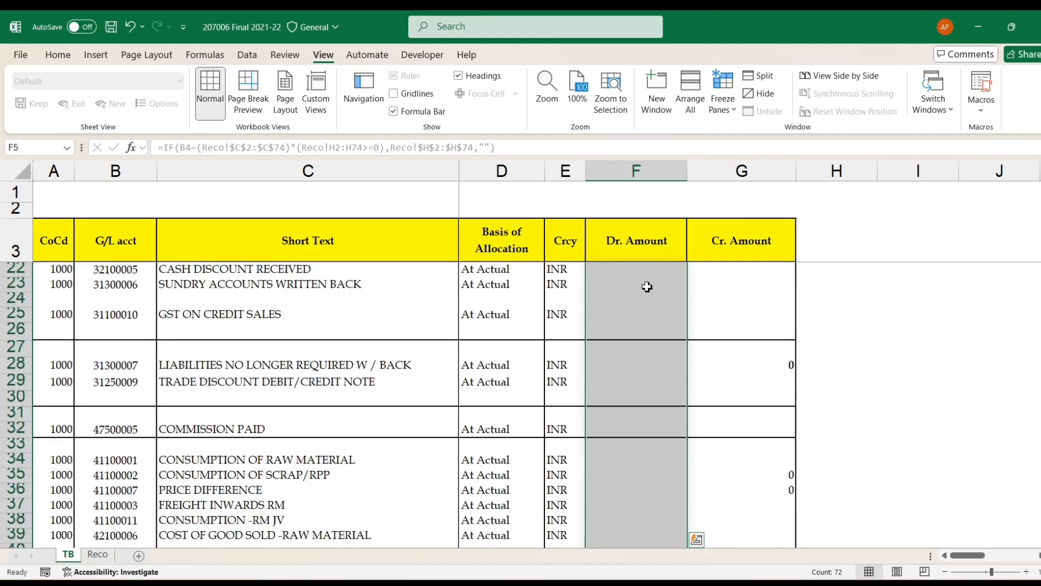
{"action": "left_click", "coordinate": [643, 268]}
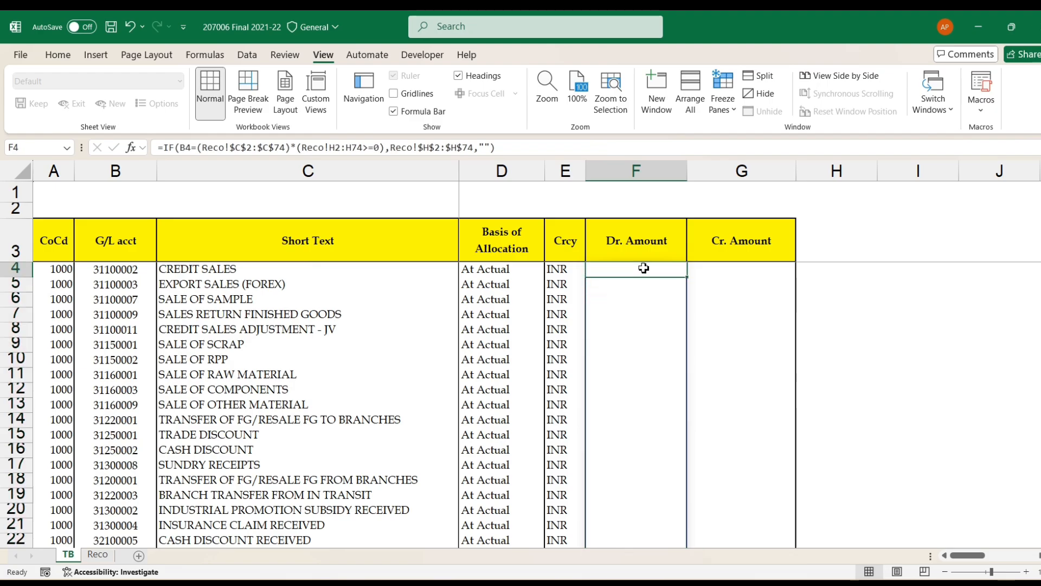
- Look up the TB sheet's first G/L account, 31100002, in the Reco sheet
{"action": "left_click", "coordinate": [117, 268]}
{"action": "key", "text": "ctrl+c"}
{"action": "left_click", "coordinate": [98, 554]}
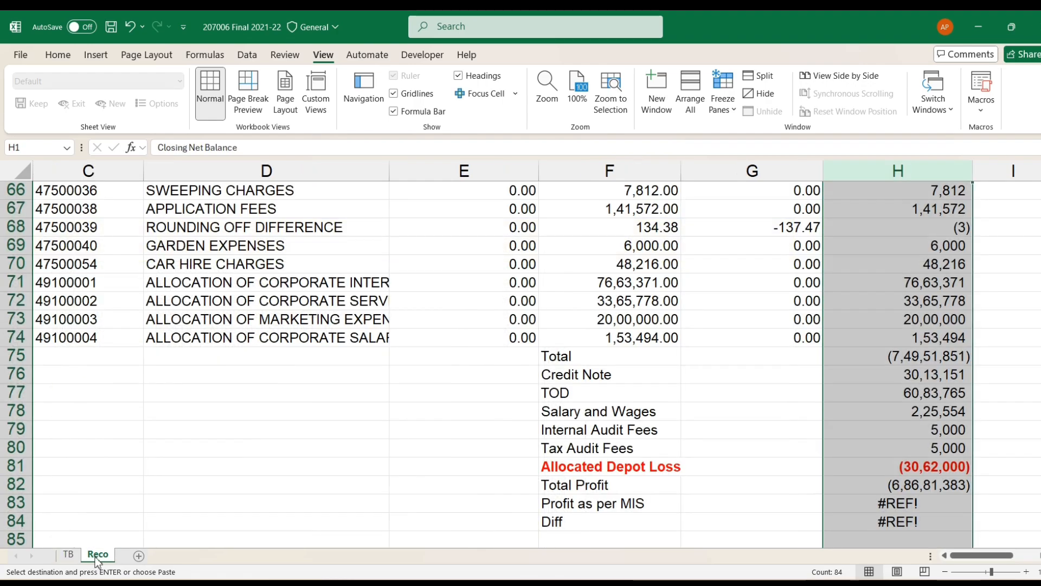
{"action": "key", "text": "ctrl+f"}
{"action": "key", "text": "ctrl+v"}
{"action": "key", "text": "Return"}
{"action": "key", "text": "Return"}
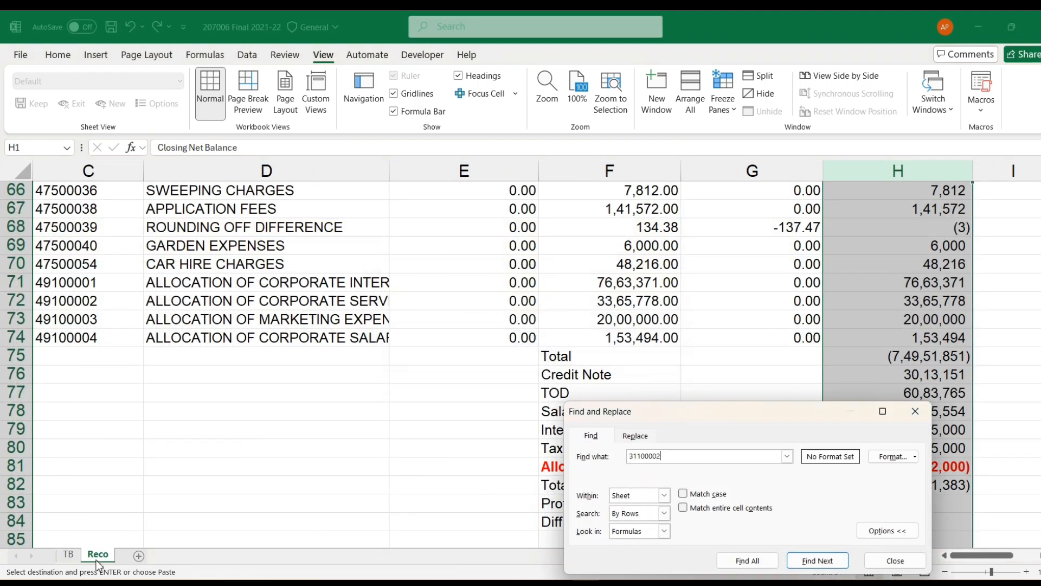
{"action": "key", "text": "Return"}
{"action": "key", "text": "Escape"}
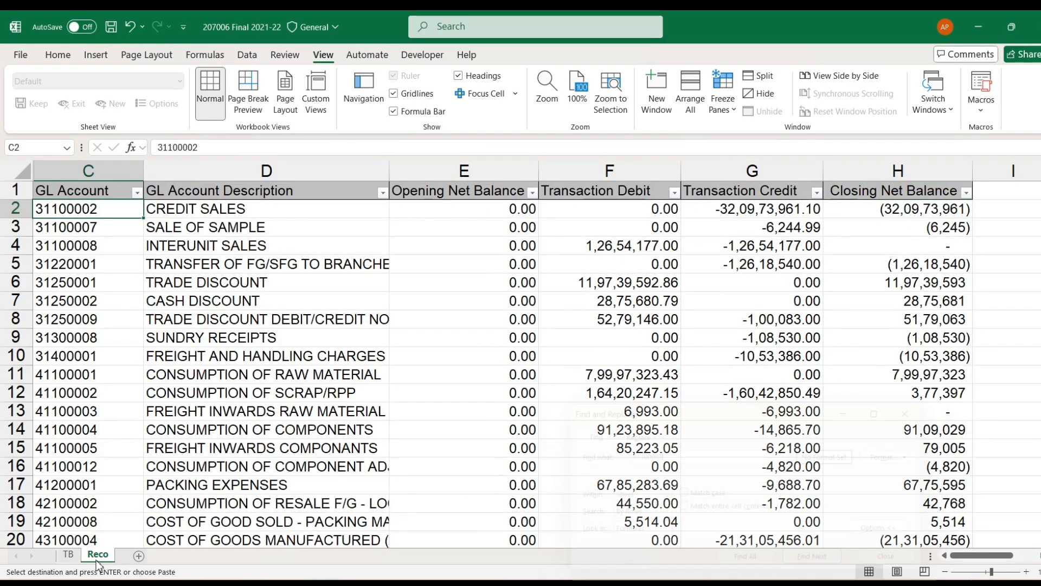
- Check the Closing Net Balance of account 31100002 in the Reco sheet and return to the TB sheet
{"action": "key", "text": "Right"}
{"action": "key", "text": "Right"}
{"action": "key", "text": "Right"}
{"action": "key", "text": "Right"}
{"action": "key", "text": "Right"}
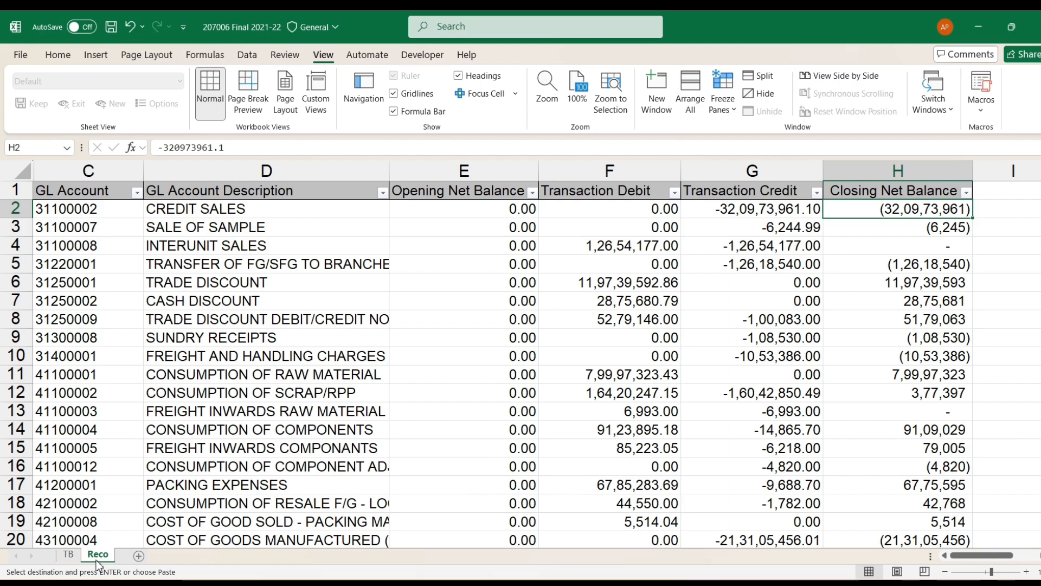
{"action": "left_click", "coordinate": [68, 554]}
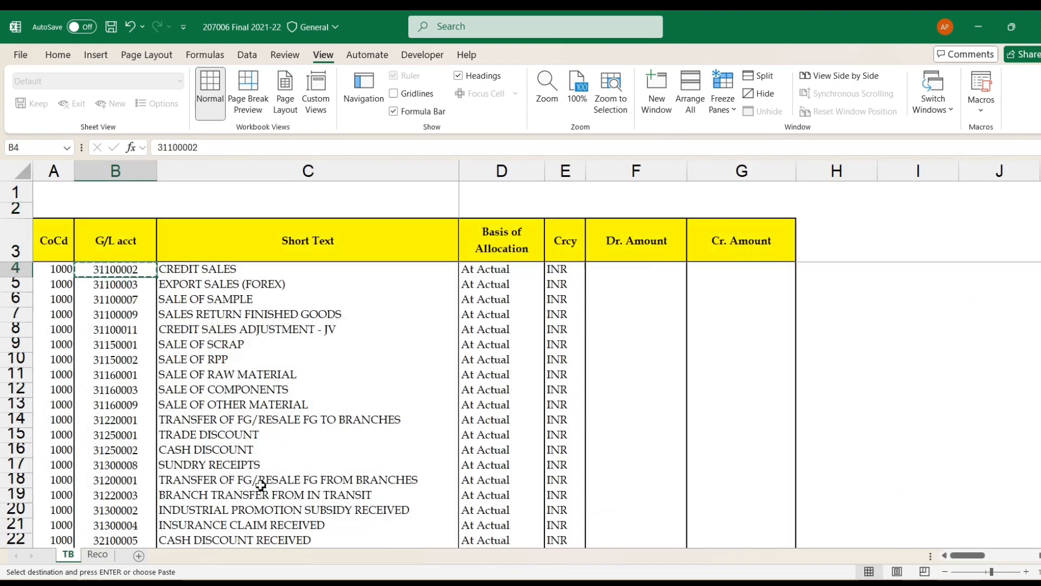
- Lock the column of the B4 reference in the F4 formula so it reads $B4
{"action": "left_click", "coordinate": [650, 267]}
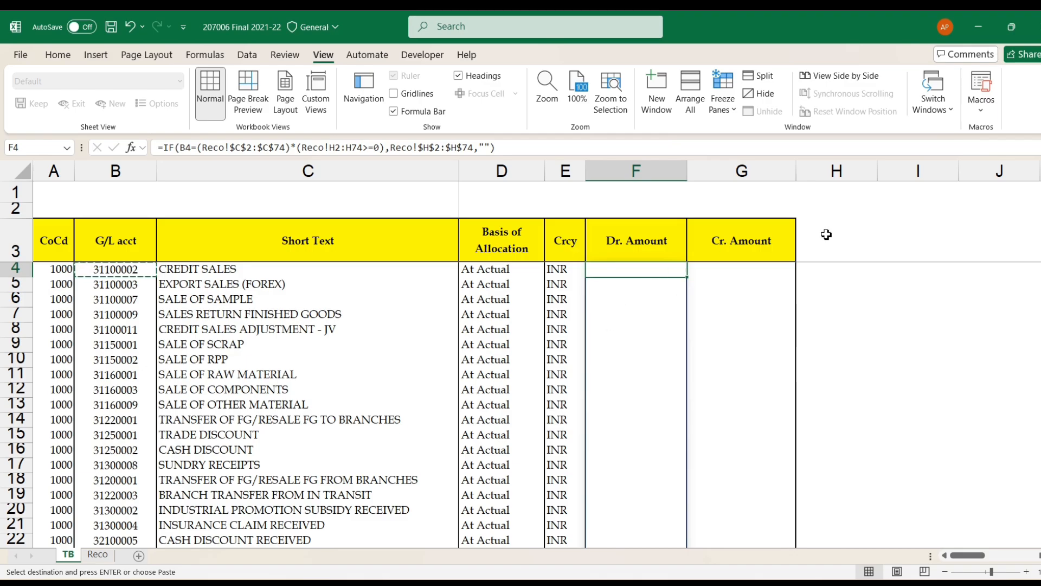
{"action": "left_click", "coordinate": [181, 147]}
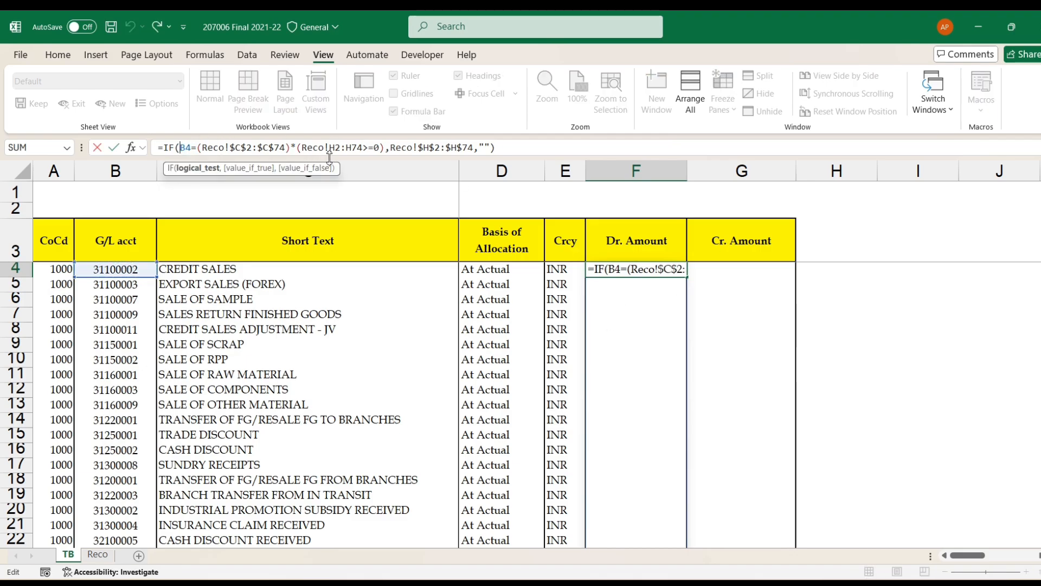
{"action": "type", "text": "$"}
{"action": "key", "text": "ctrl+Return"}
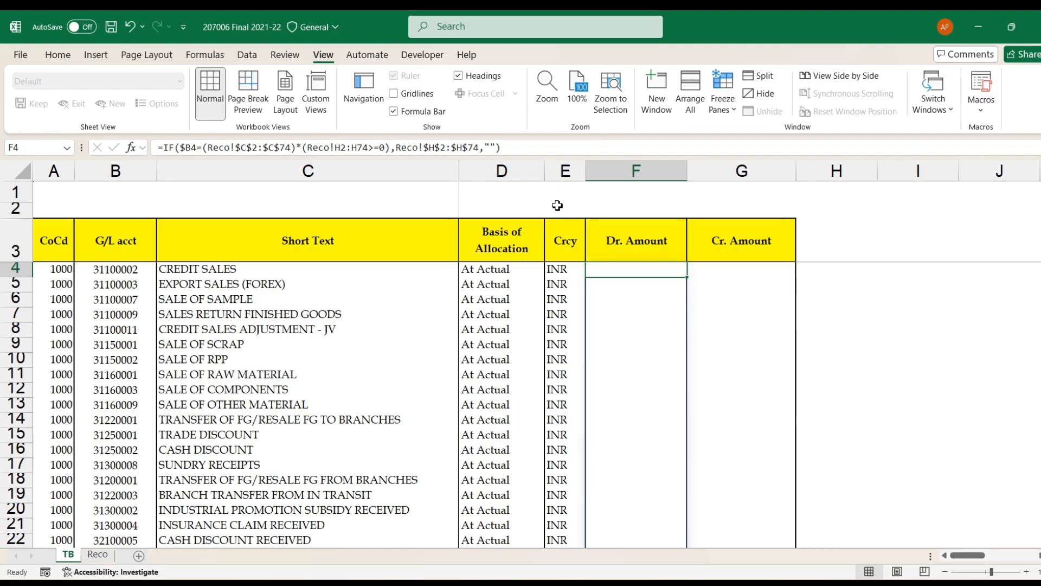
- Copy the F4 formula into G4 and change the condition on its balance range from >=0 to <0
{"action": "key", "text": "ctrl+c"}
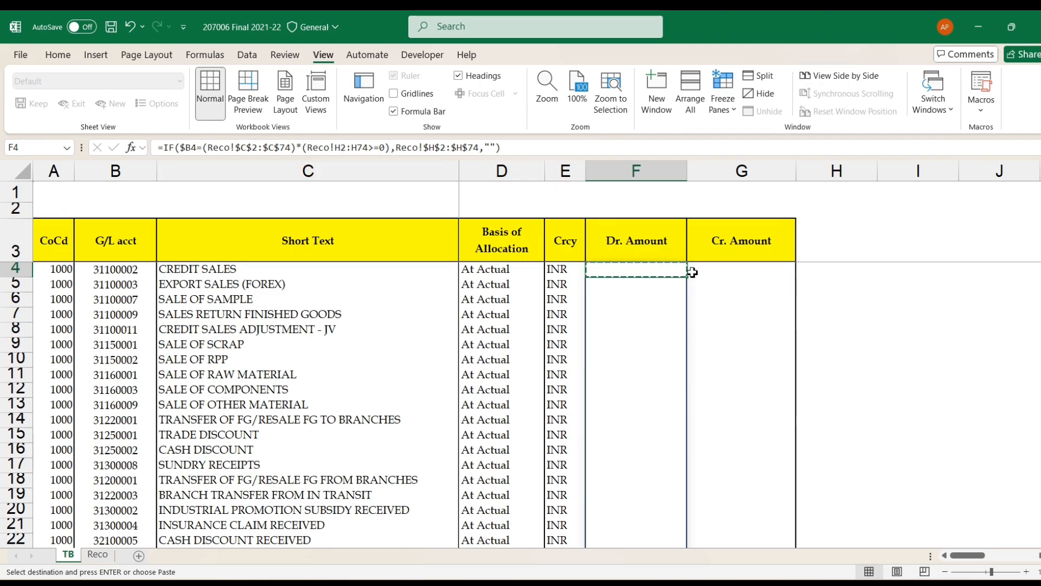
{"action": "left_click", "coordinate": [707, 272]}
{"action": "key", "text": "ctrl+v"}
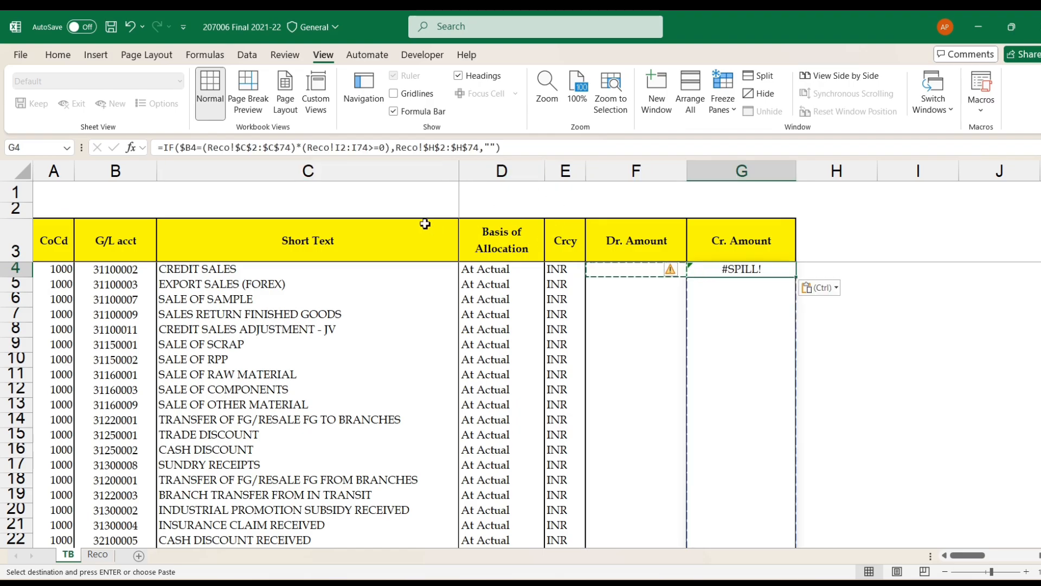
{"action": "left_click", "coordinate": [374, 147]}
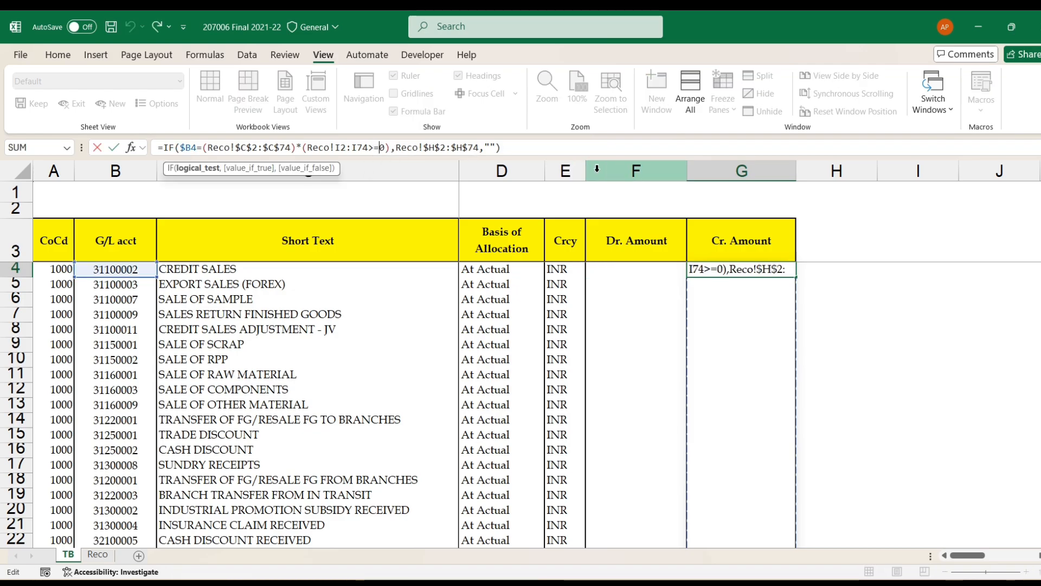
{"action": "key", "text": "BackSpace"}
{"action": "key", "text": "BackSpace"}
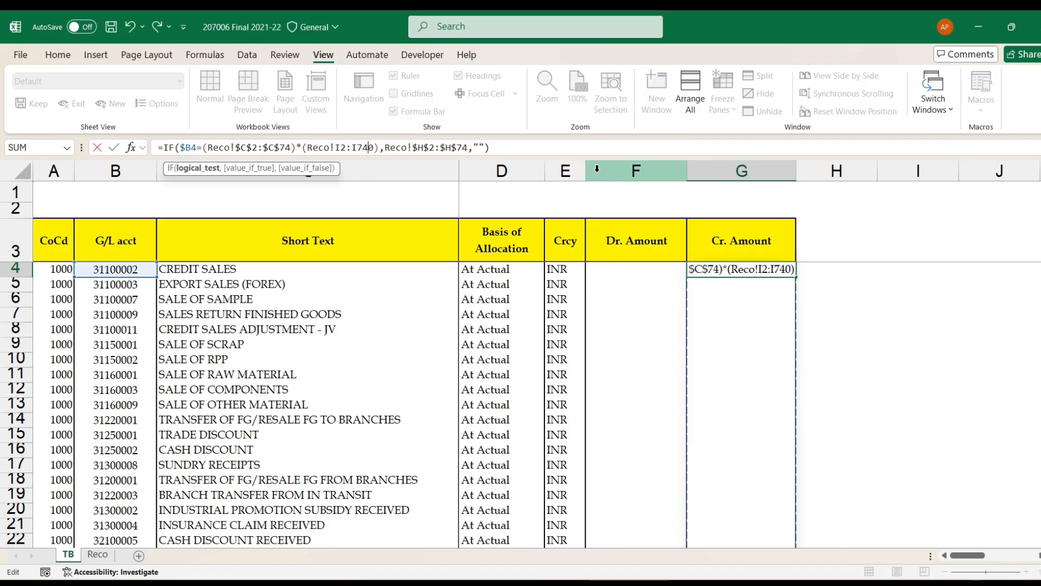
{"action": "type", "text": "<0"}
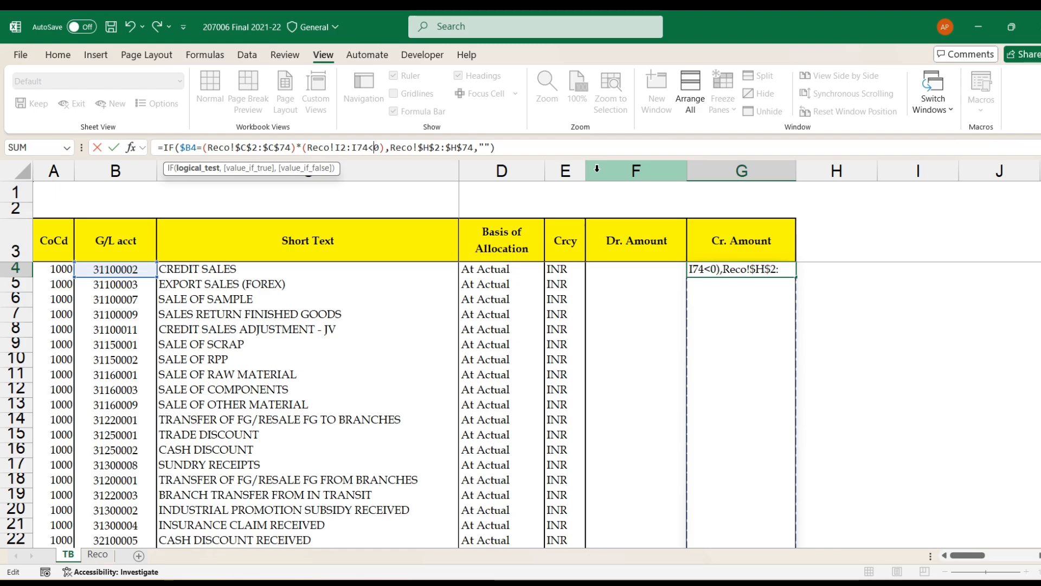
{"action": "key", "text": "Delete"}
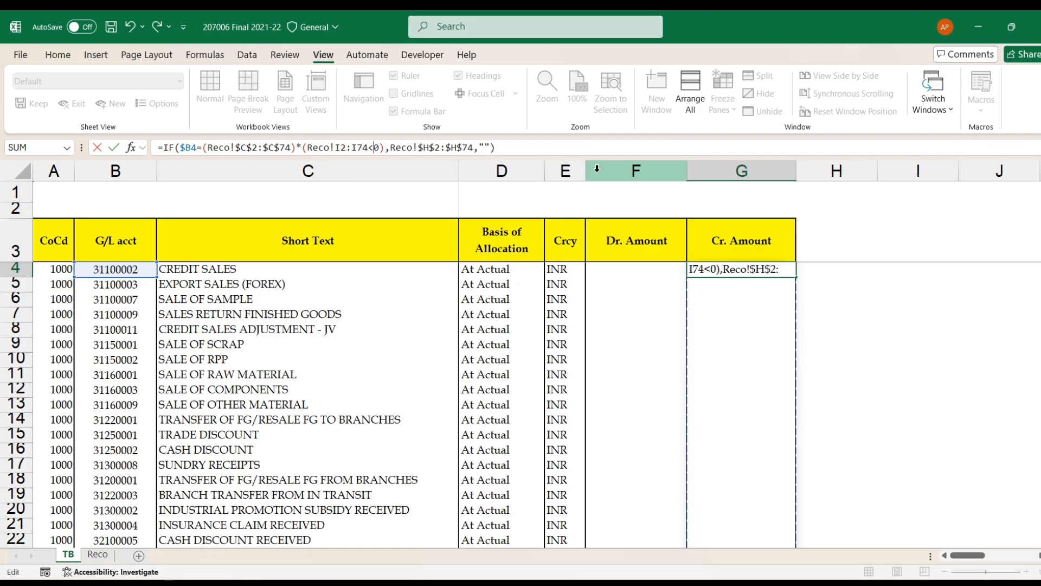
{"action": "key", "text": "Return"}
{"action": "key", "text": "Up"}
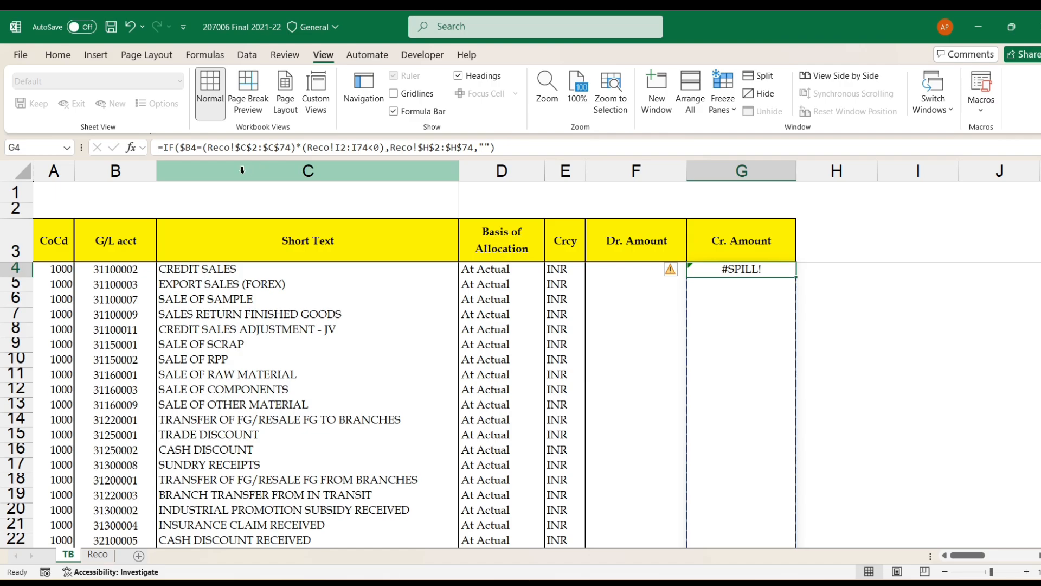
- Make the Reco balance range in F4's condition absolute, as $H$2:$H$74
{"action": "left_click", "coordinate": [642, 271]}
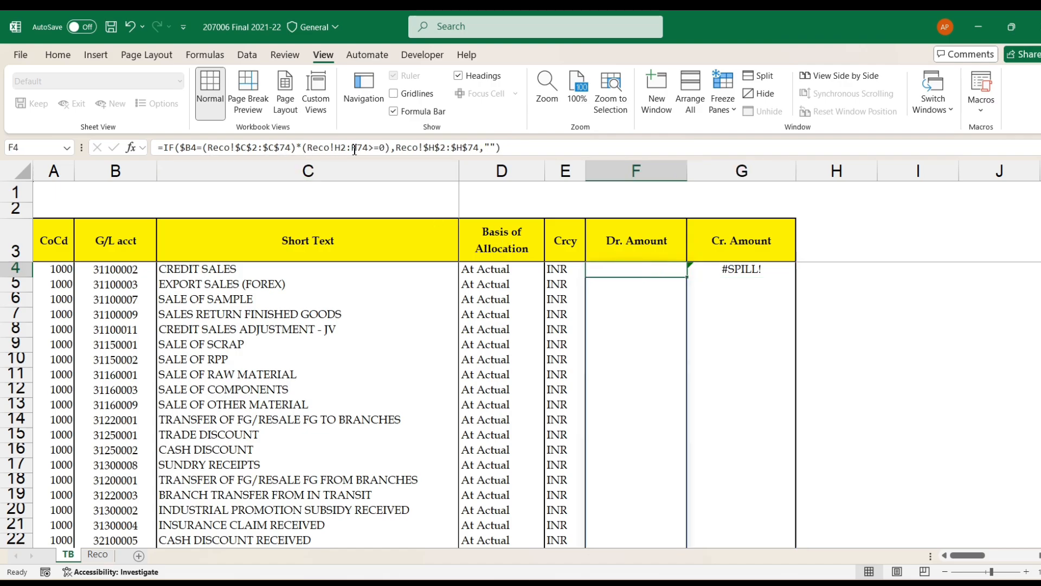
{"action": "left_click_drag", "start_coordinate": [335, 147], "coordinate": [368, 150]}
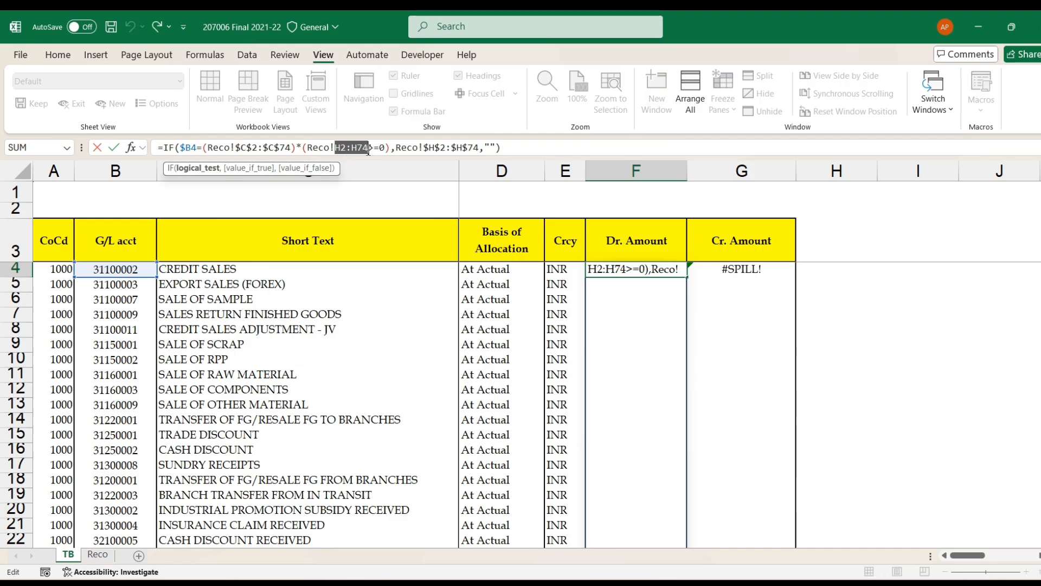
{"action": "key", "text": "F4"}
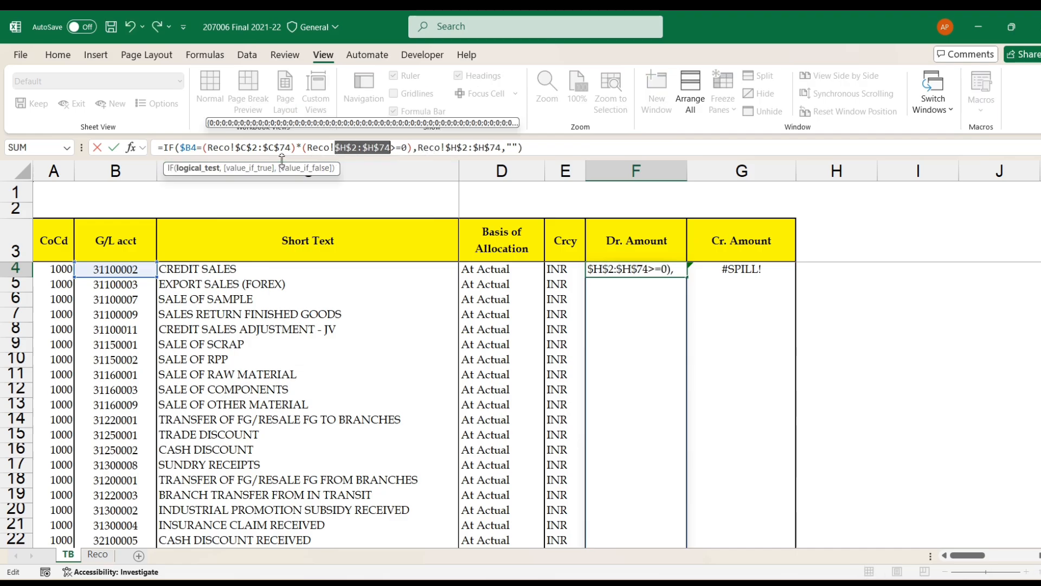
{"action": "key", "text": "ctrl+Return"}
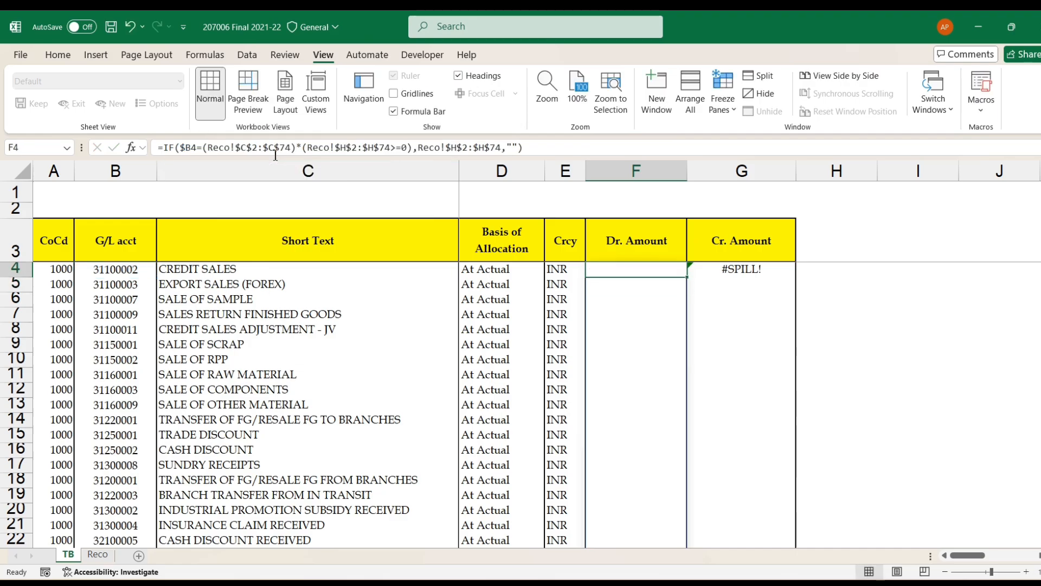
- Paste the corrected F4 formula into G4 and set its condition to Reco!$H$2:$H$74<0 for credit balances
{"action": "key", "text": "ctrl+c"}
{"action": "key", "text": "Right"}
{"action": "key", "text": "ctrl+v"}
{"action": "key", "text": "Right"}
{"action": "key", "text": "Left"}
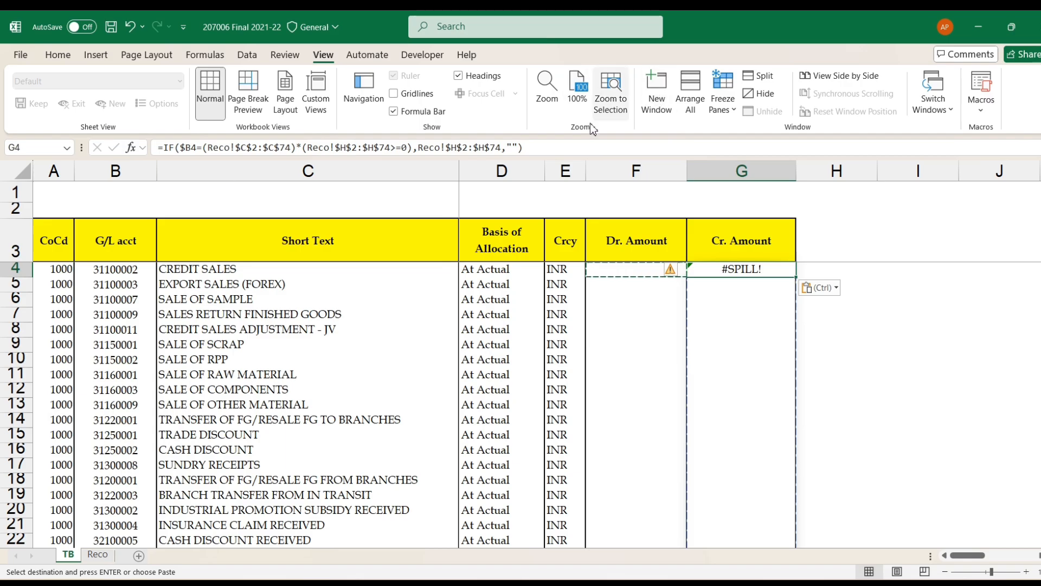
{"action": "left_click", "coordinate": [401, 147]}
{"action": "key", "text": "BackSpace"}
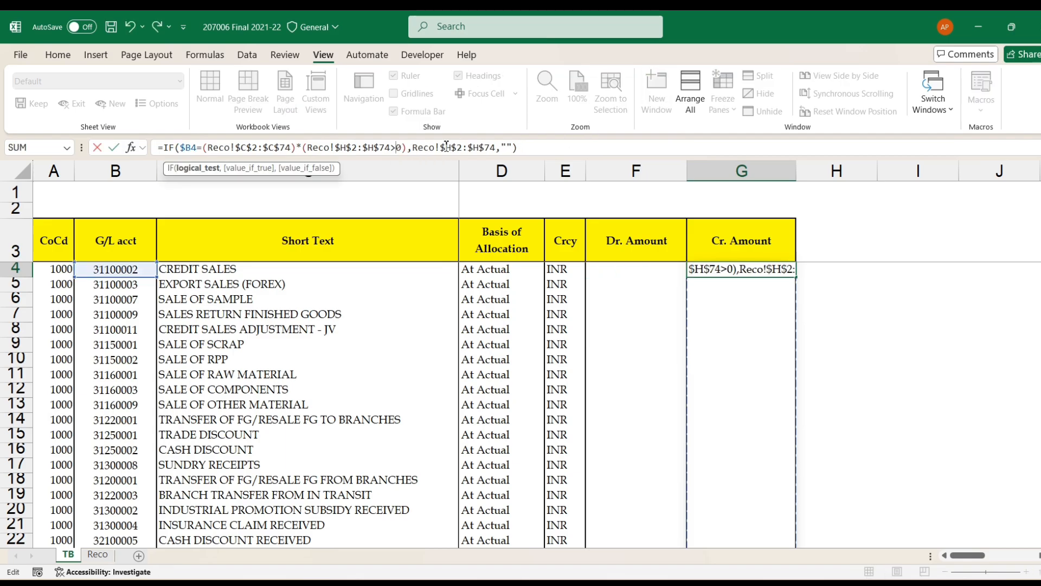
{"action": "key", "text": "BackSpace"}
{"action": "type", "text": "<0"}
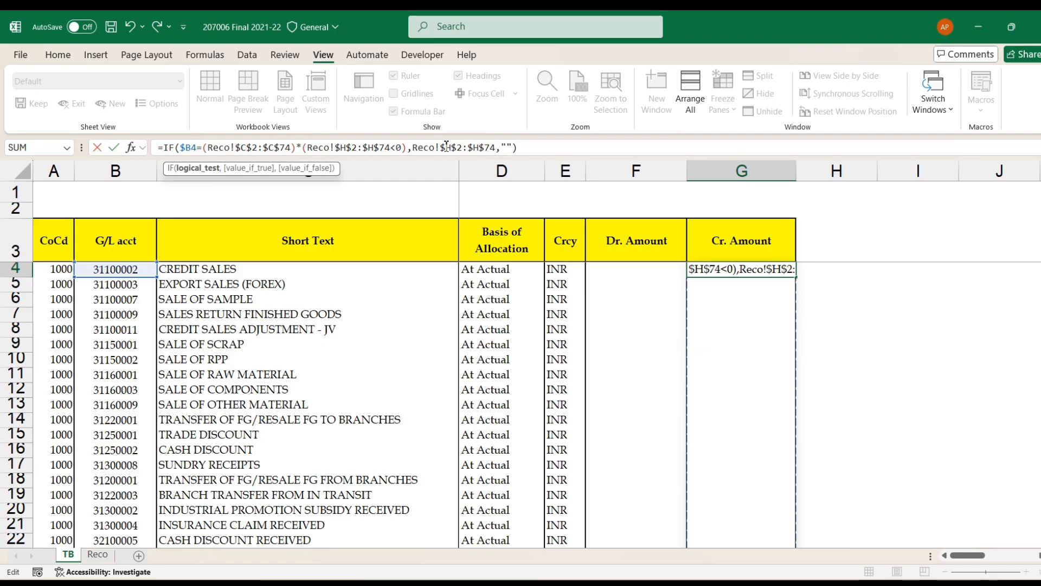
{"action": "key", "text": "Return"}
{"action": "left_click", "coordinate": [744, 269]}
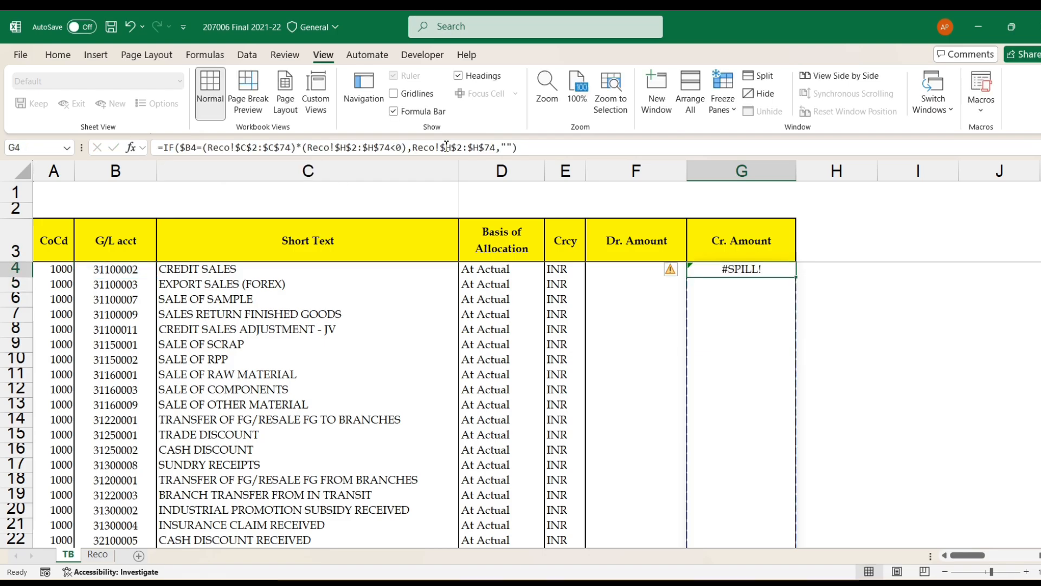
- Inspect the cells below G4 in the Cr. Amount column and the formula in F4
{"action": "left_click", "coordinate": [750, 287]}
{"action": "left_click", "coordinate": [751, 298]}
{"action": "left_click", "coordinate": [754, 328]}
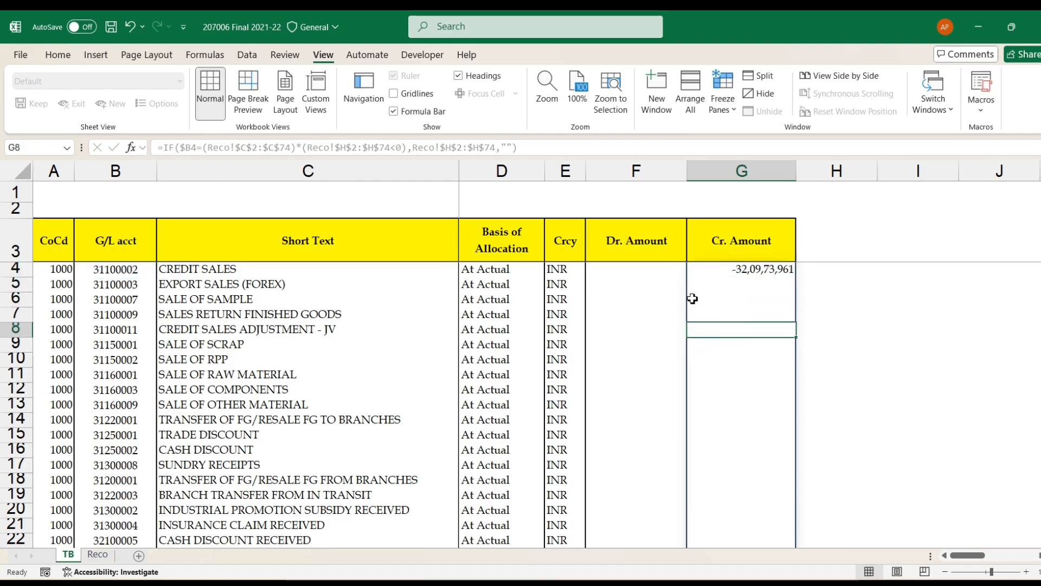
{"action": "left_click", "coordinate": [737, 349]}
{"action": "left_click", "coordinate": [742, 372]}
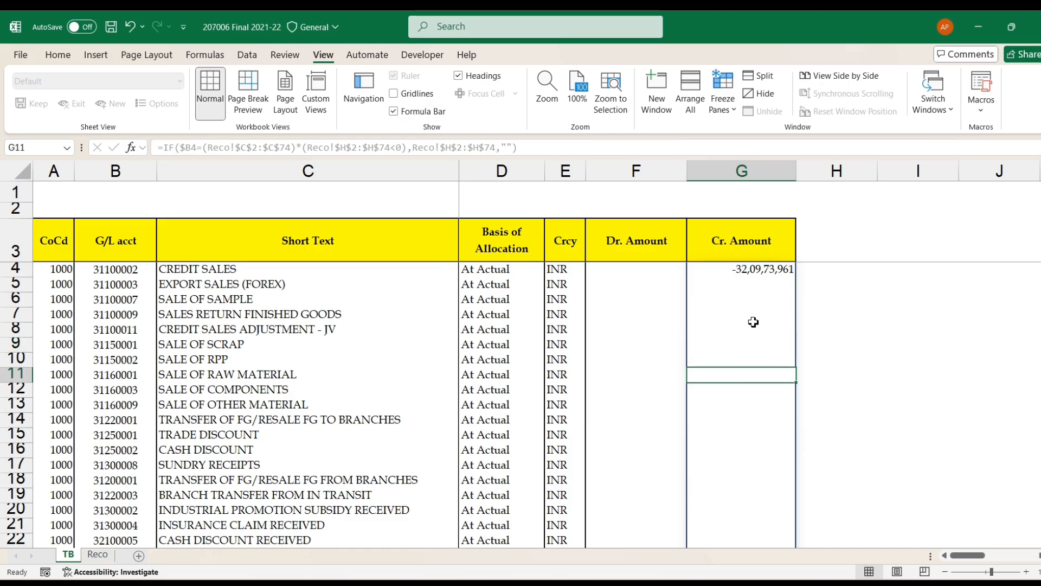
{"action": "left_click", "coordinate": [755, 312]}
{"action": "left_click", "coordinate": [755, 258]}
{"action": "left_click", "coordinate": [649, 268]}
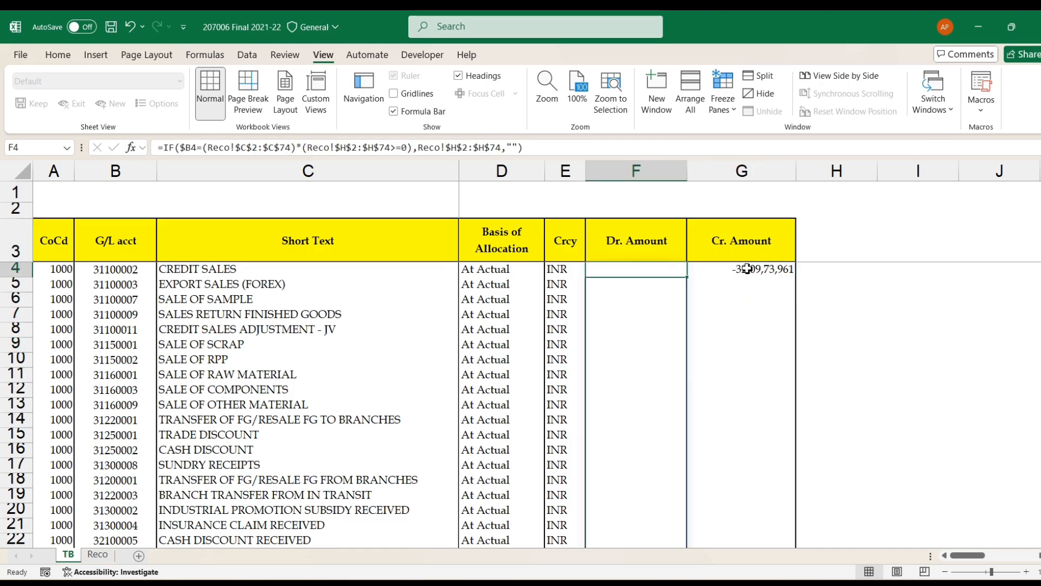
- Try to fill the G4 formula down to G5, undo the fill, and check the spilled cells below G4
{"action": "left_click", "coordinate": [751, 271]}
{"action": "left_click_drag", "start_coordinate": [797, 281], "coordinate": [751, 287]}
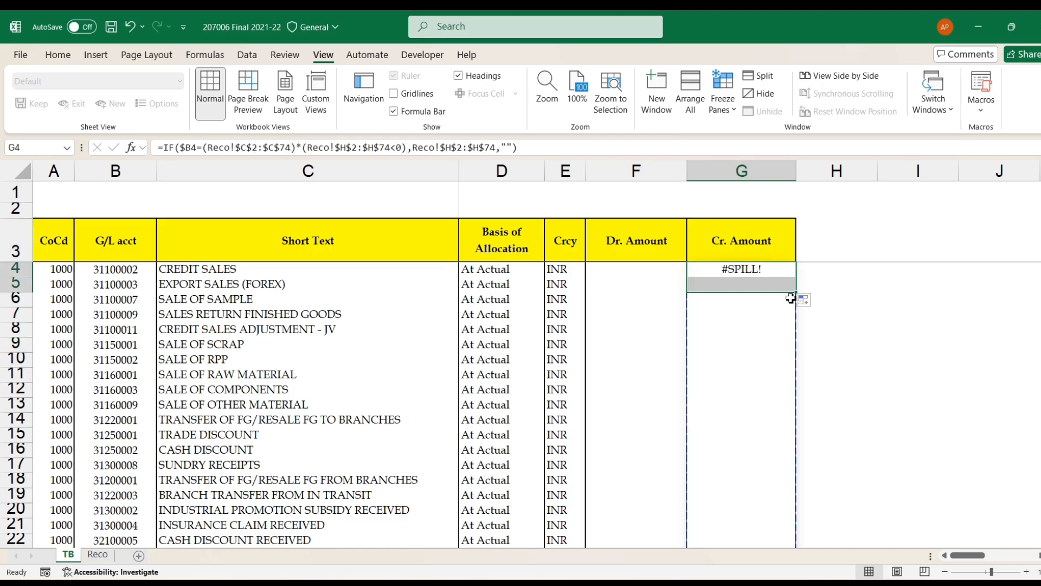
{"action": "key", "text": "ctrl+z"}
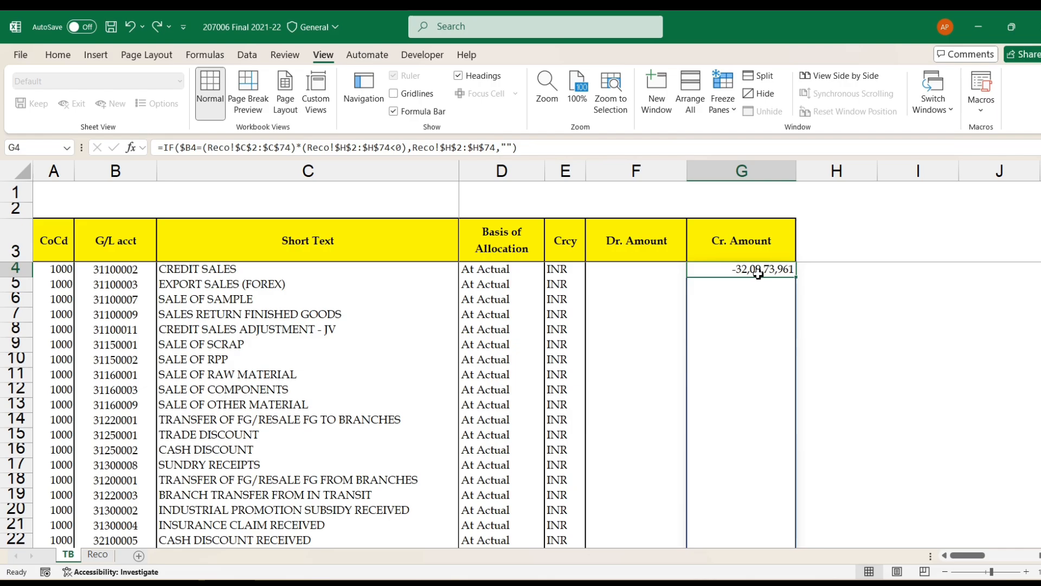
{"action": "left_click", "coordinate": [760, 303]}
{"action": "left_click_drag", "start_coordinate": [755, 344], "coordinate": [754, 360]}
{"action": "left_click", "coordinate": [754, 389]}
{"action": "left_click", "coordinate": [757, 285]}
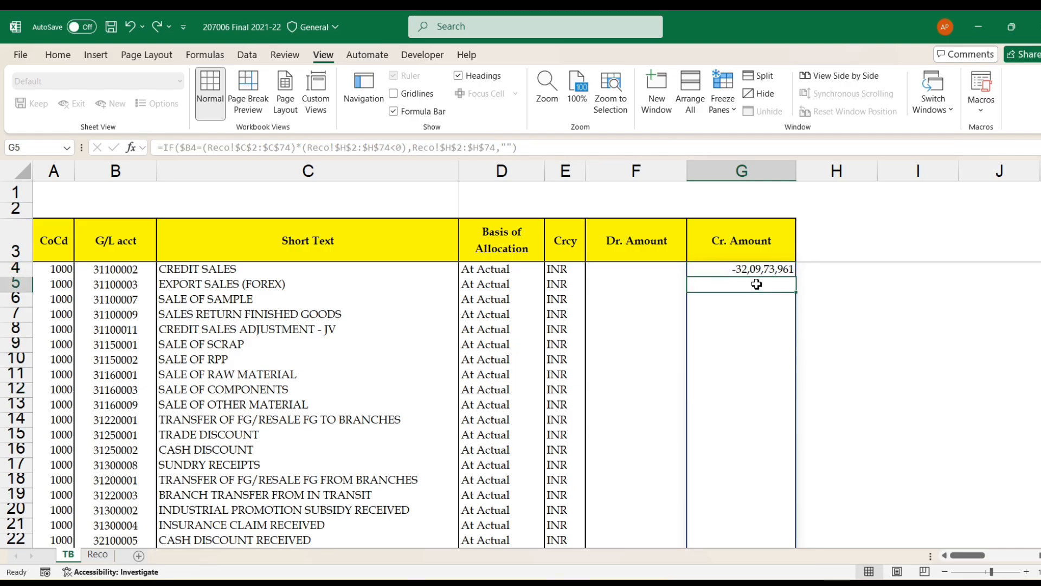
- Wrap the G4 IF formula in CONCAT so it returns a single value
{"action": "left_click", "coordinate": [755, 271]}
{"action": "left_click", "coordinate": [165, 147]}
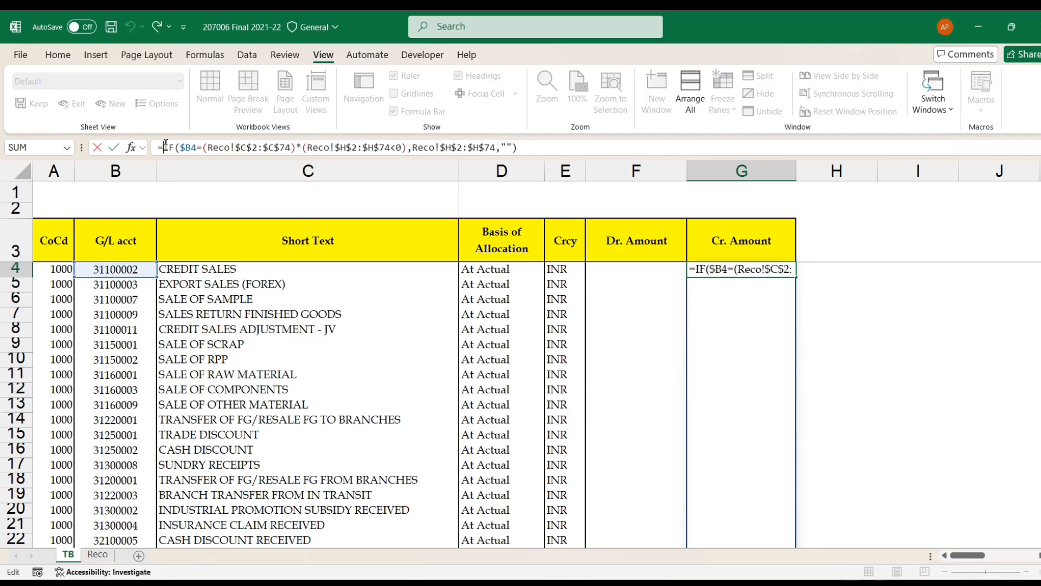
{"action": "type", "text": "CONCAT("}
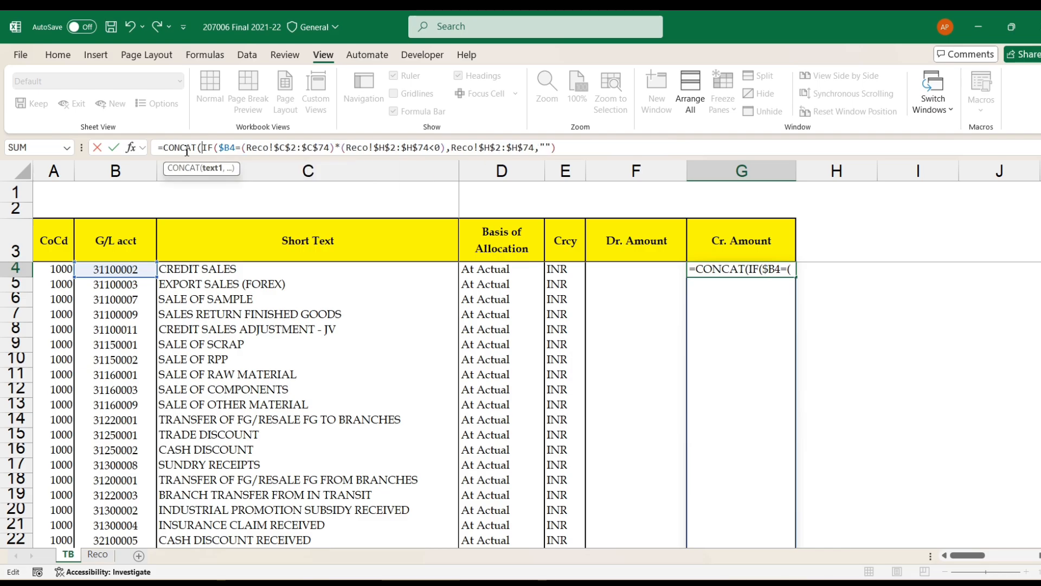
{"action": "left_click", "coordinate": [554, 142]}
{"action": "type", "text": ")"}
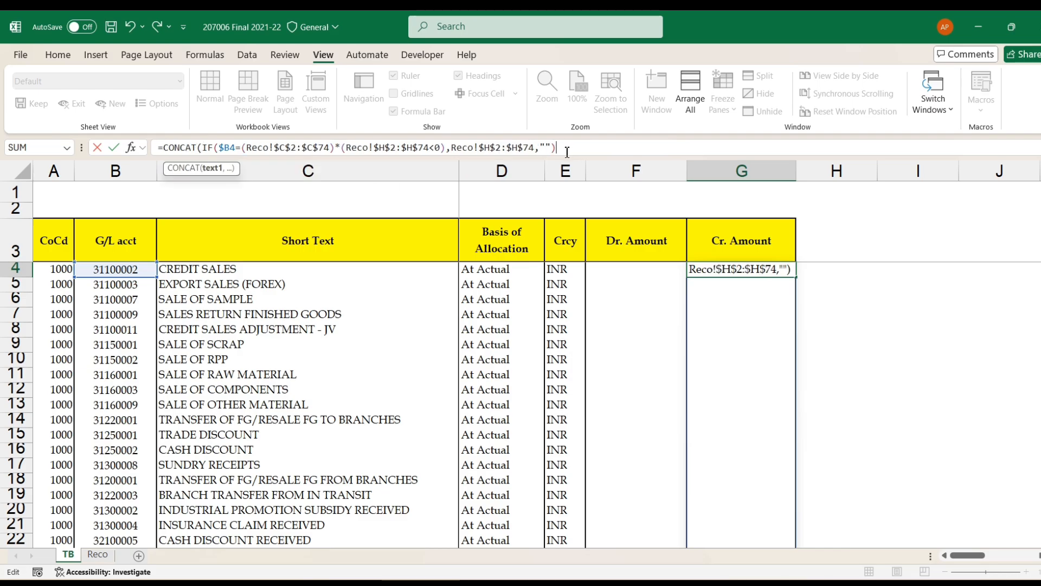
{"action": "key", "text": "Return"}
{"action": "left_click", "coordinate": [784, 268]}
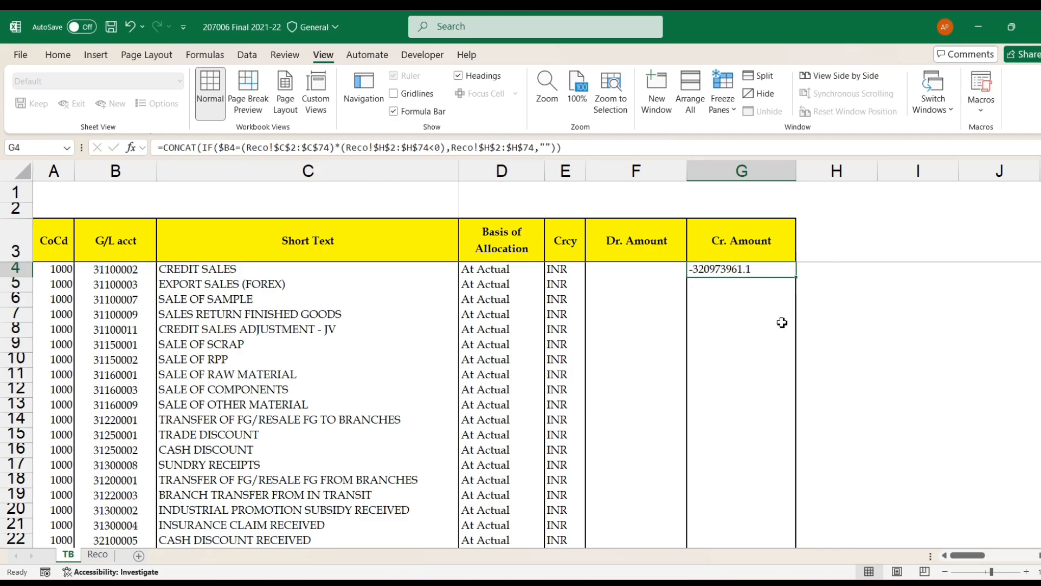
- Wrap the IF formula in F4 of the Dr. Amount column in CONCAT so it returns a single value
{"action": "left_click", "coordinate": [650, 268]}
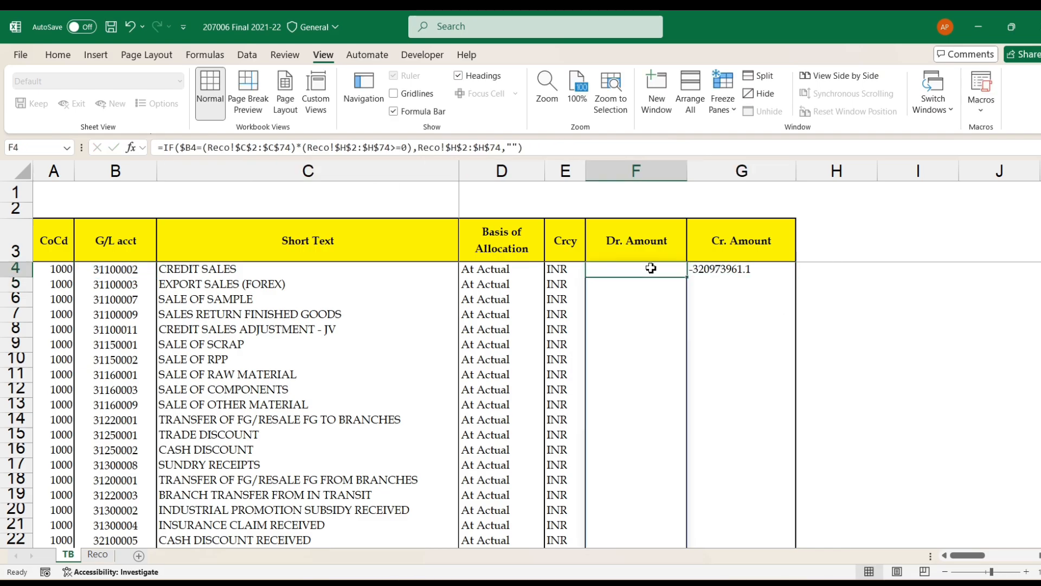
{"action": "left_click", "coordinate": [165, 148]}
{"action": "type", "text": "CONCAT("}
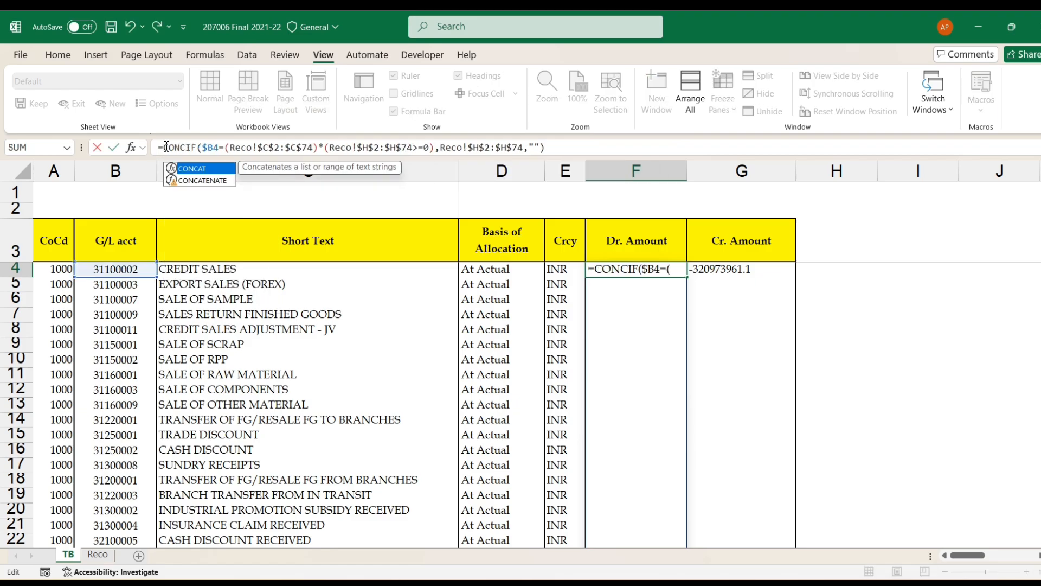
{"action": "left_click", "coordinate": [570, 151]}
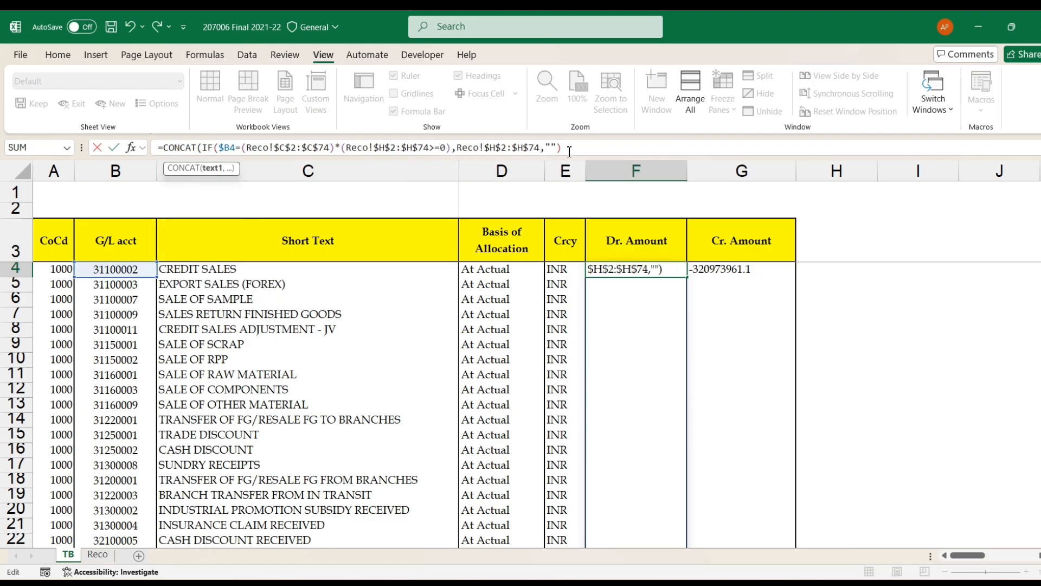
{"action": "type", "text": ")"}
{"action": "key", "text": "Return"}
- Fill the CONCAT formulas down their columns, from F4 to F23 for Dr. Amount and from G4 to G26 for Cr. Amount
{"action": "left_click", "coordinate": [676, 271]}
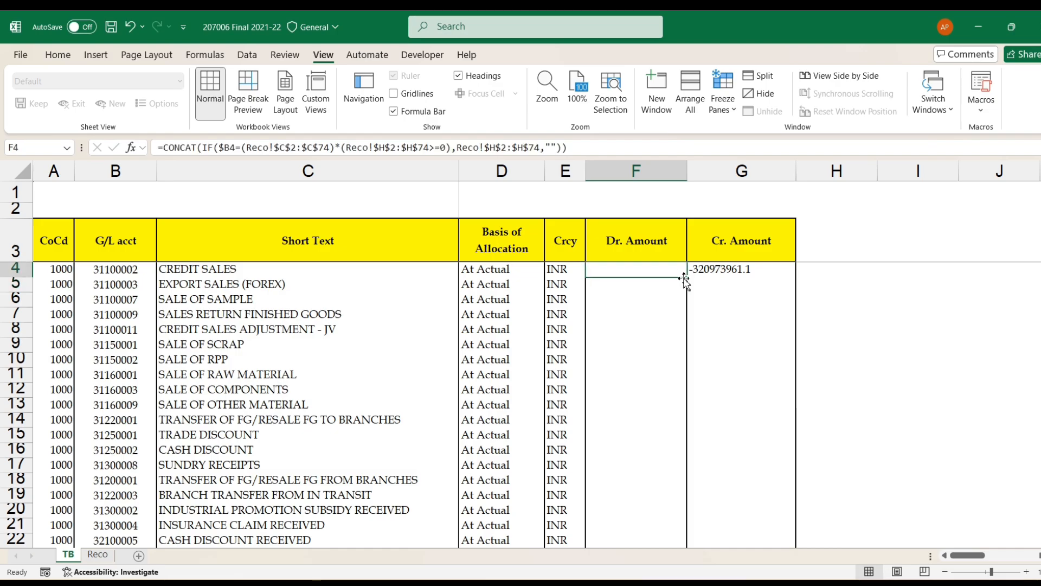
{"action": "left_click_drag", "start_coordinate": [686, 276], "coordinate": [634, 534]}
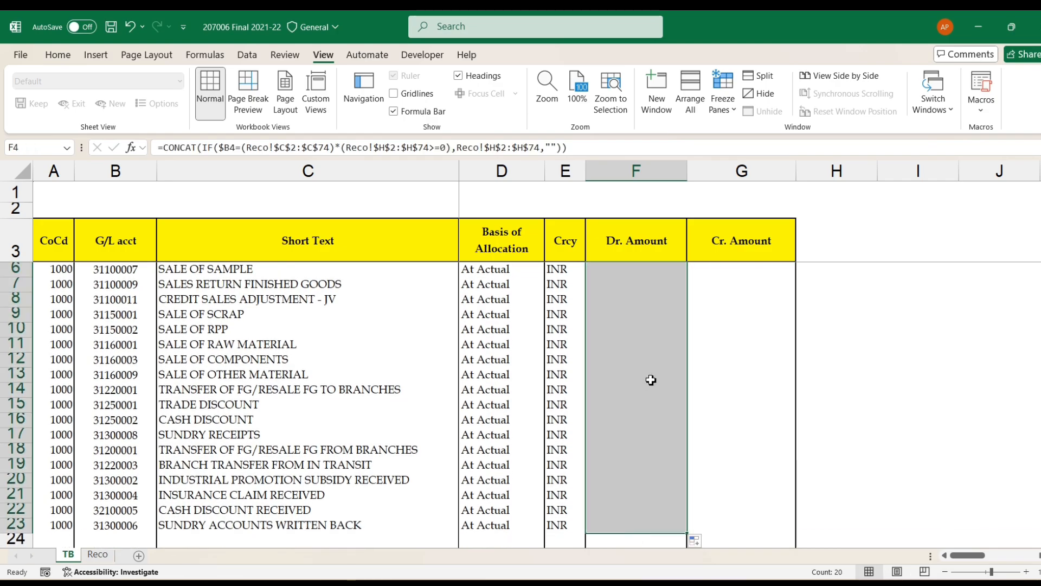
{"action": "scroll", "coordinate": [648, 379], "scroll_direction": "up", "scroll_amount": 1}
{"action": "left_click", "coordinate": [779, 265]}
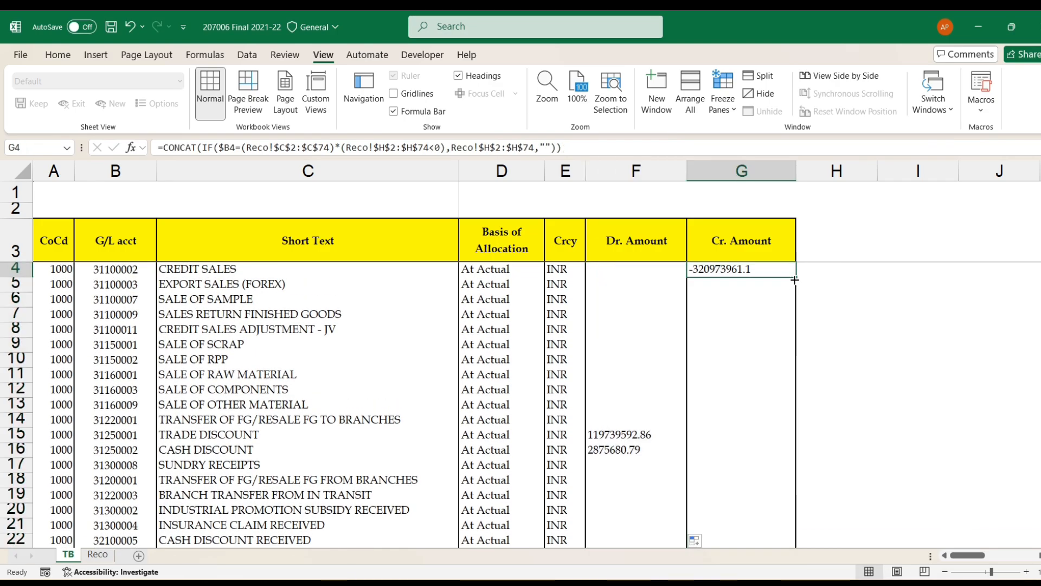
{"action": "left_click_drag", "start_coordinate": [795, 277], "coordinate": [767, 500]}
{"action": "scroll", "coordinate": [755, 349], "scroll_direction": "up", "scroll_amount": 2}
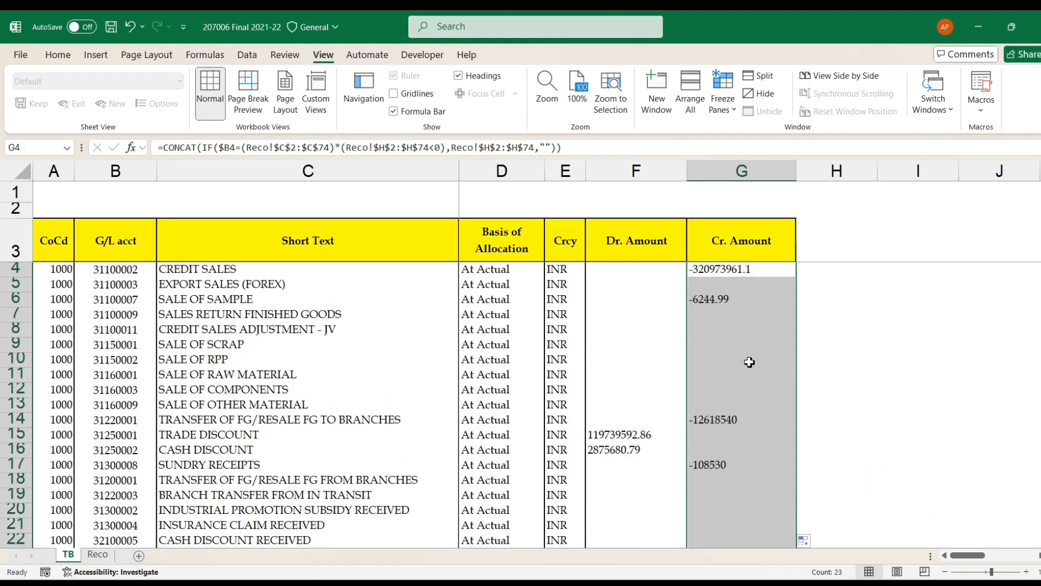
- Check the filled Cr. Amount cells G8 and G24, and review the formulas in G4 and F4
{"action": "left_click", "coordinate": [750, 331]}
{"action": "scroll", "coordinate": [751, 379], "scroll_direction": "down", "scroll_amount": 6}
{"action": "scroll", "coordinate": [751, 380], "scroll_direction": "up", "scroll_amount": 1}
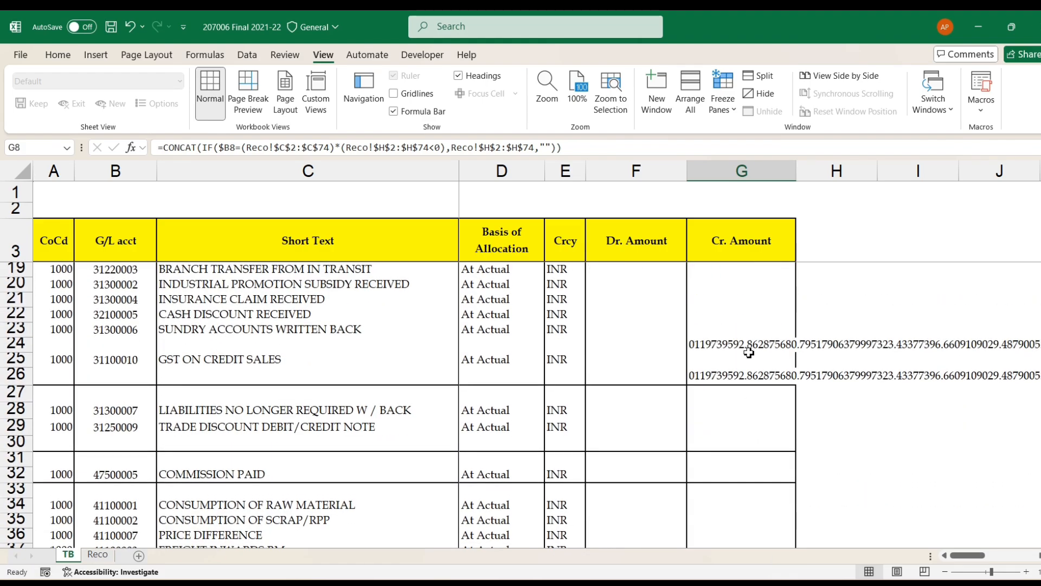
{"action": "left_click", "coordinate": [749, 350]}
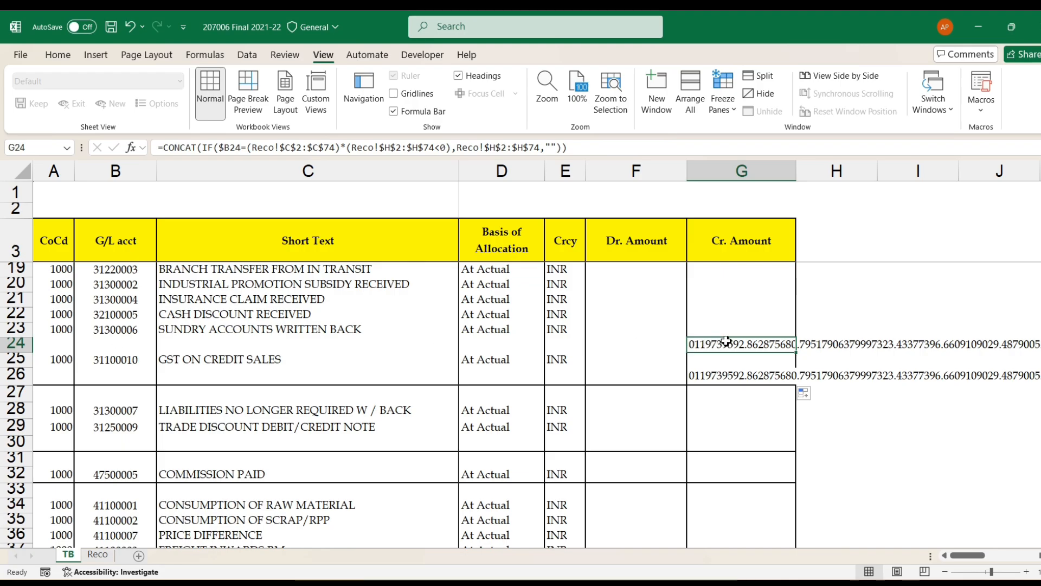
{"action": "scroll", "coordinate": [745, 344], "scroll_direction": "up", "scroll_amount": 5}
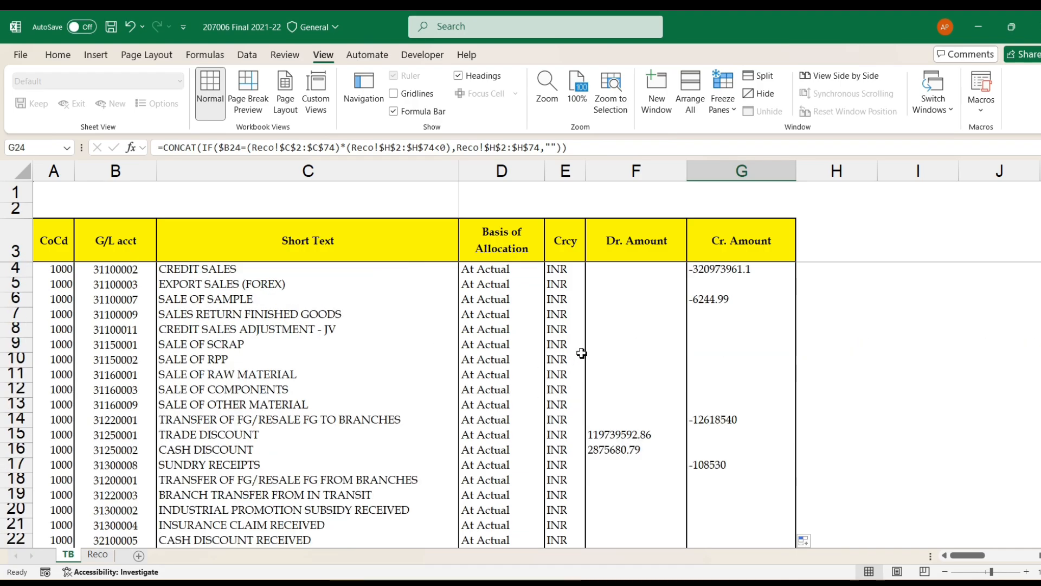
{"action": "left_click", "coordinate": [725, 271]}
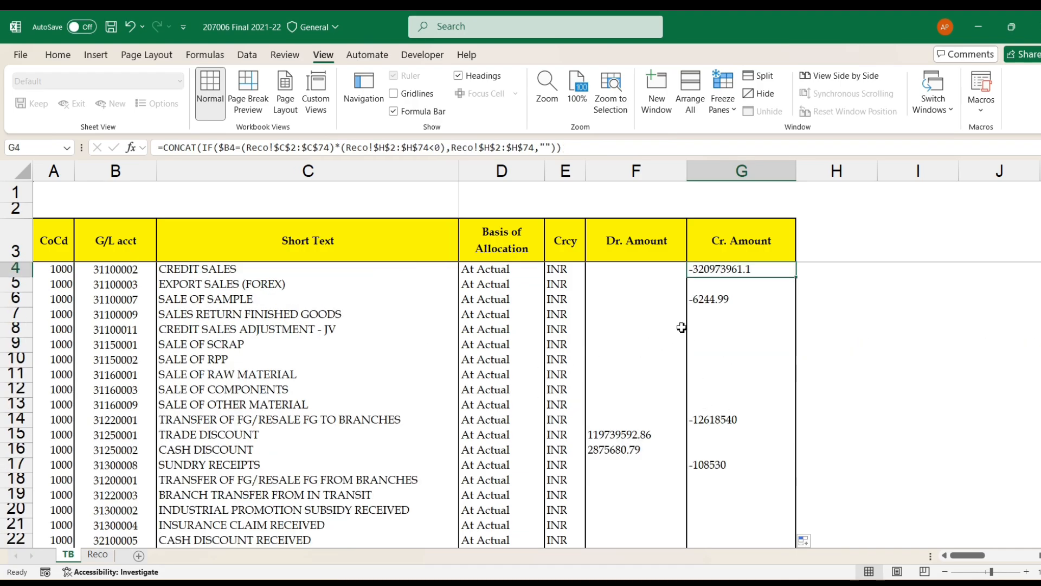
{"action": "left_click", "coordinate": [617, 265]}
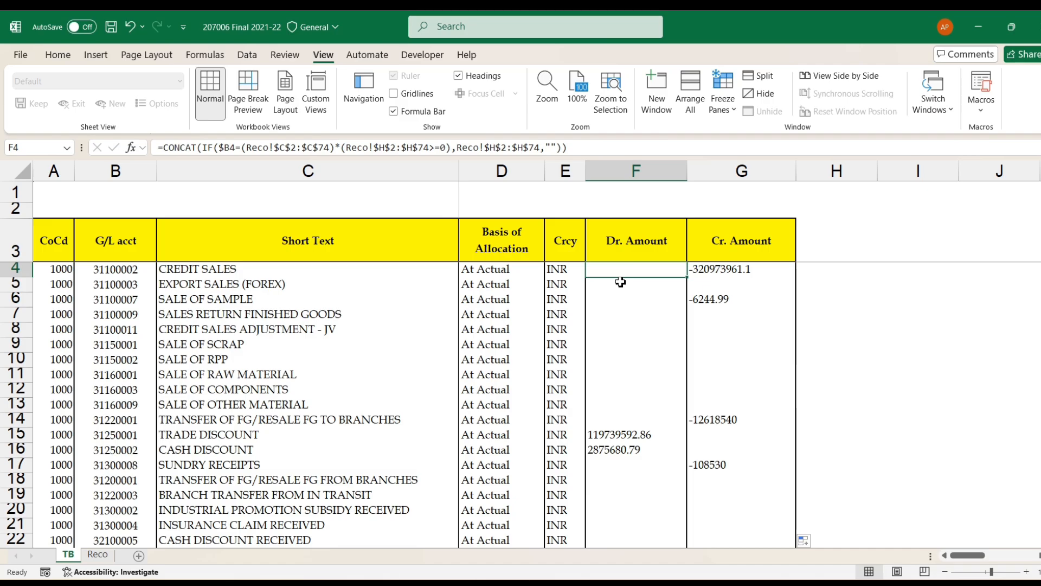
- Look up the SALE OF SAMPLE G/L account from TB row 6 in the Reco sheet and check its Closing Net Balance
{"action": "left_click", "coordinate": [712, 298]}
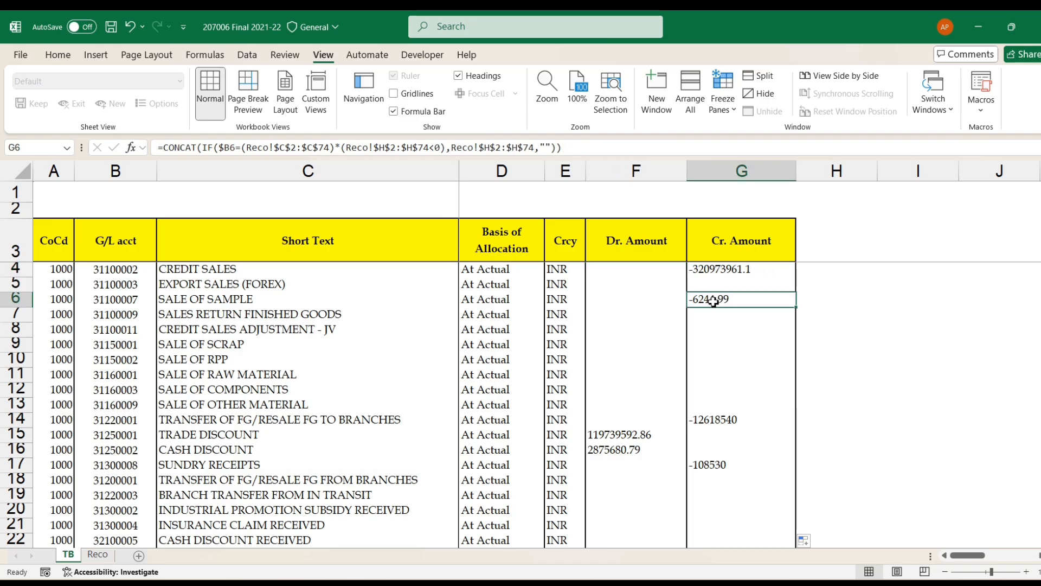
{"action": "left_click", "coordinate": [108, 302]}
{"action": "key", "text": "ctrl+c"}
{"action": "left_click", "coordinate": [93, 554]}
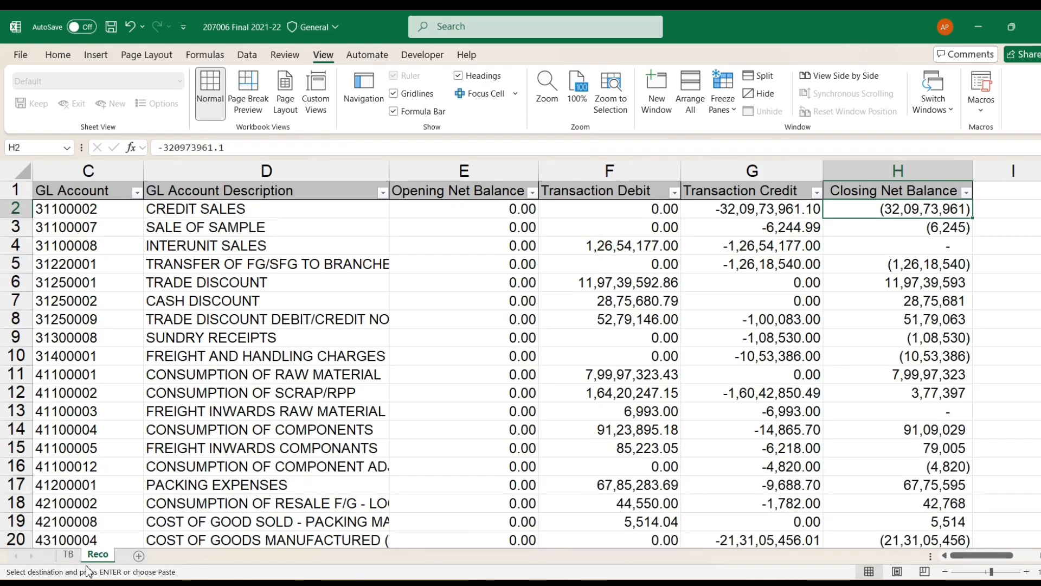
{"action": "key", "text": "ctrl+f"}
{"action": "key", "text": "ctrl+v"}
{"action": "key", "text": "Return"}
{"action": "key", "text": "Escape"}
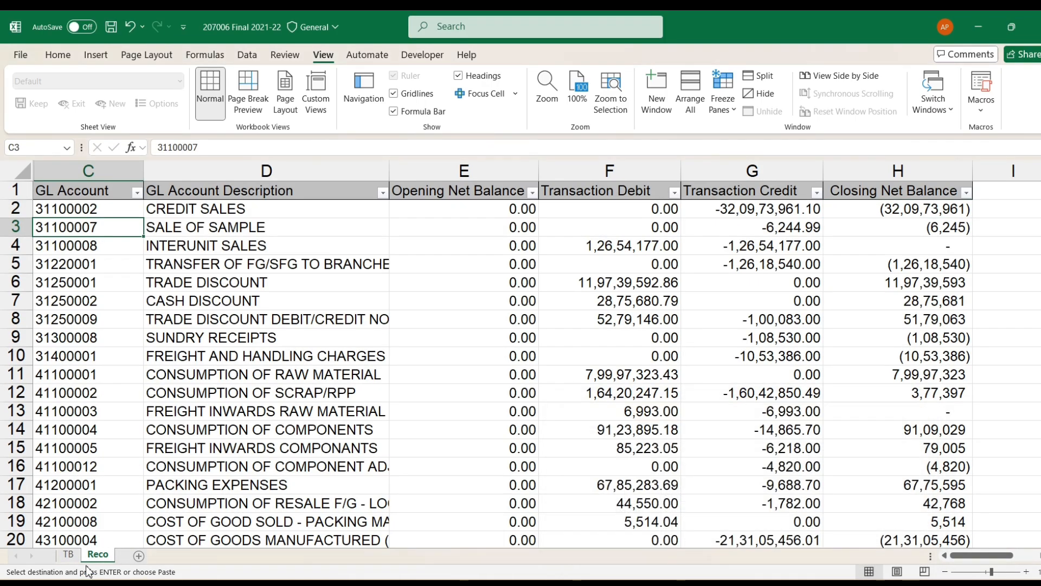
{"action": "key", "text": "Right"}
{"action": "key", "text": "Right"}
{"action": "key", "text": "Right"}
{"action": "key", "text": "Right"}
{"action": "key", "text": "Right"}
{"action": "key", "text": "Right"}
{"action": "key", "text": "Left"}
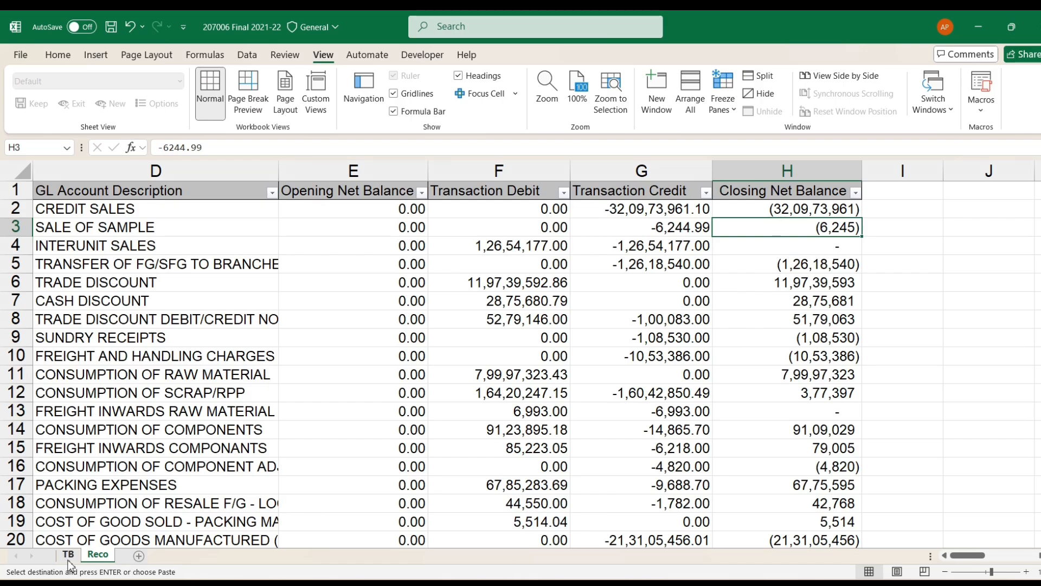
- Return to the TB sheet, compare the SALE OF SAMPLE amount in G6, and review the F4 formula
{"action": "left_click", "coordinate": [69, 559]}
{"action": "key", "text": "Right"}
{"action": "key", "text": "Right"}
{"action": "key", "text": "Right"}
{"action": "key", "text": "Right"}
{"action": "key", "text": "Right"}
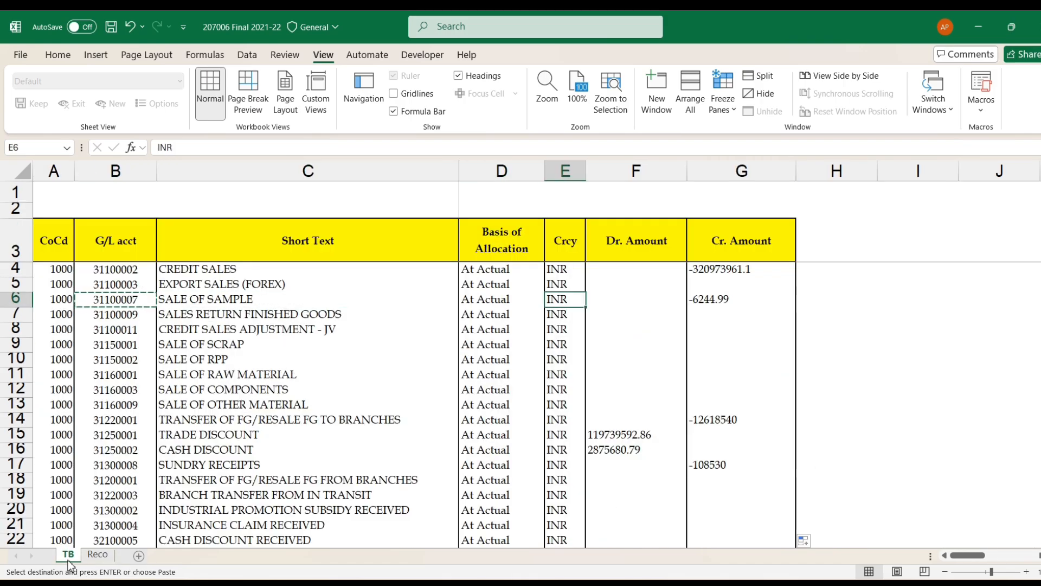
{"action": "key", "text": "Right"}
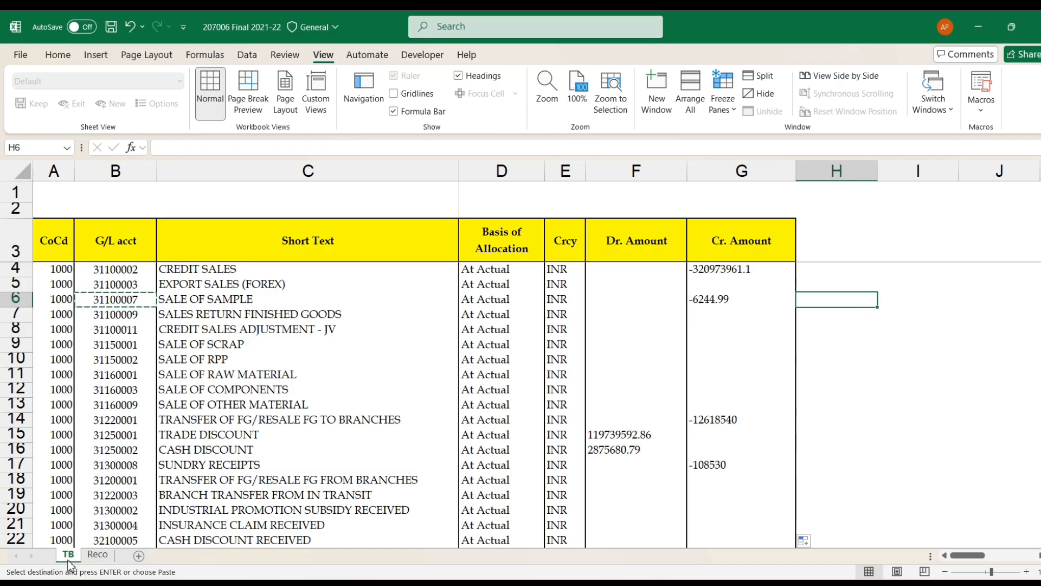
{"action": "key", "text": "Left"}
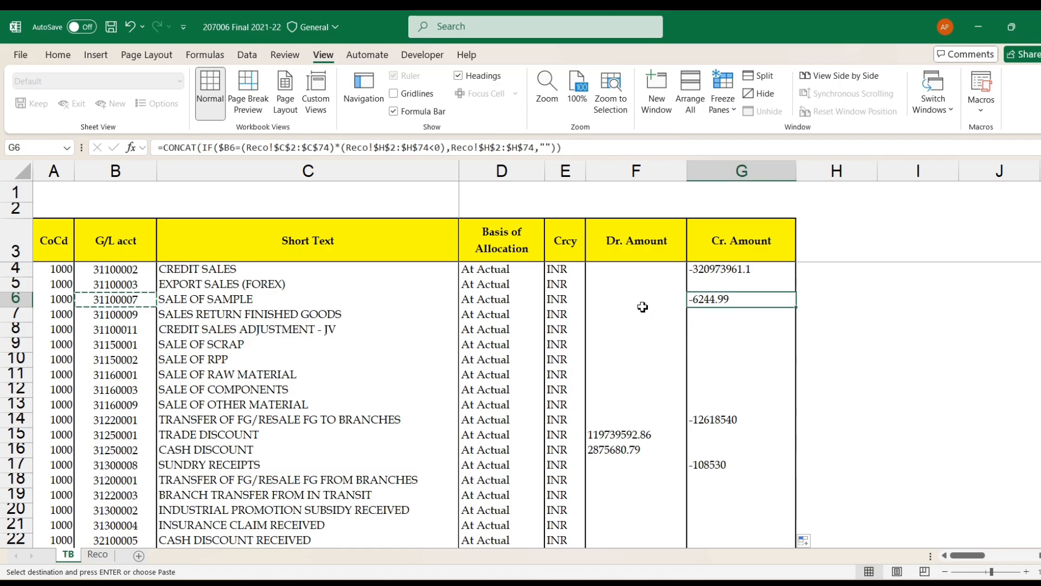
{"action": "left_click", "coordinate": [641, 271]}
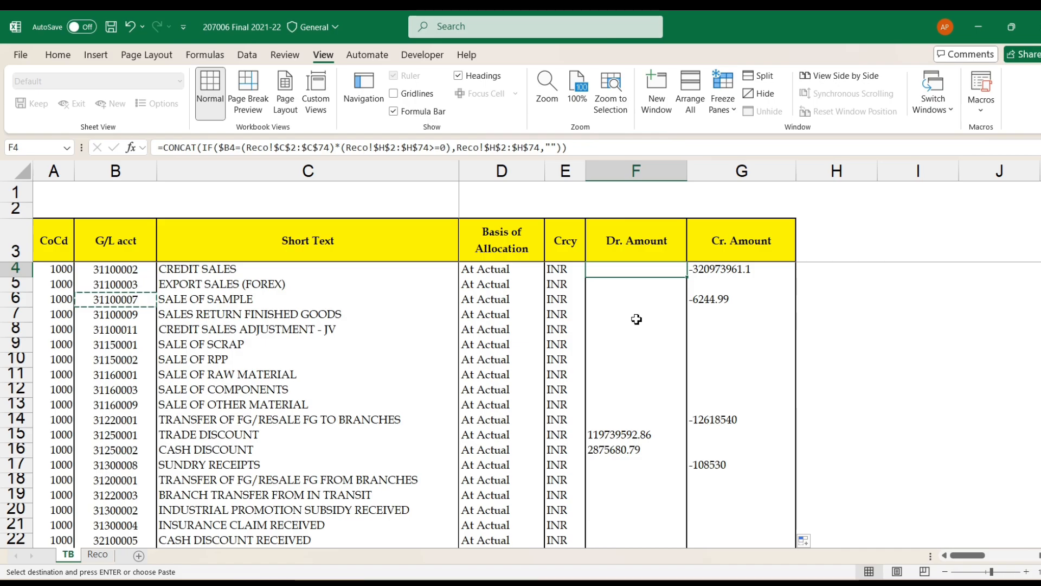